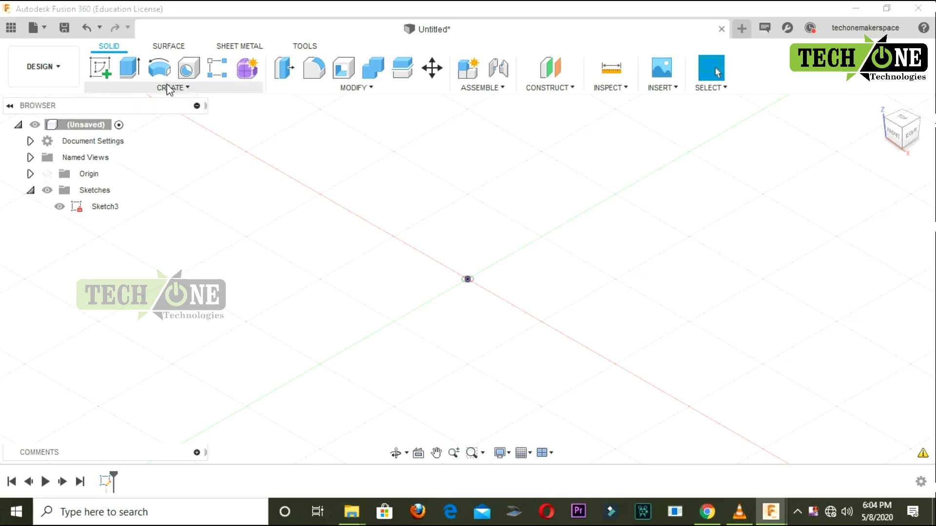
Start a sketch on the XY ground plane and draw the larger rectangle.
click(170, 88)
click(437, 188)
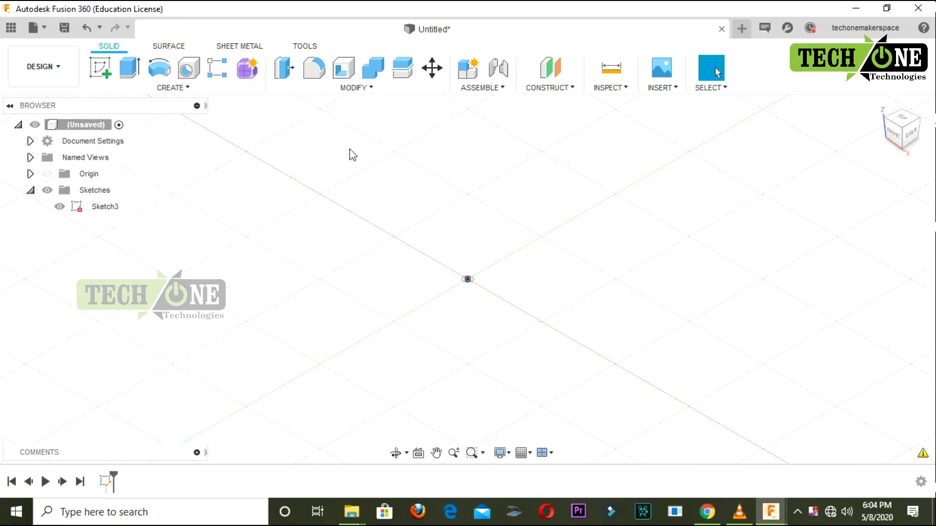
click(109, 80)
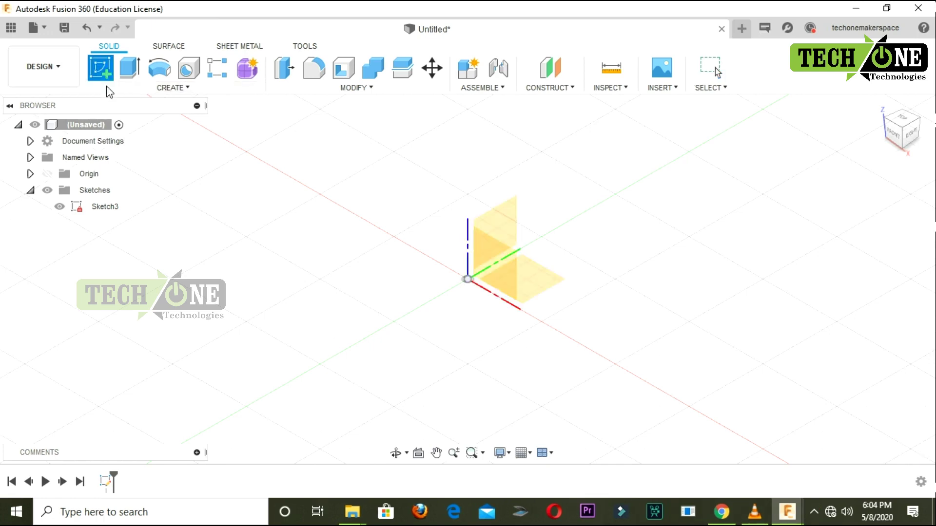
click(548, 288)
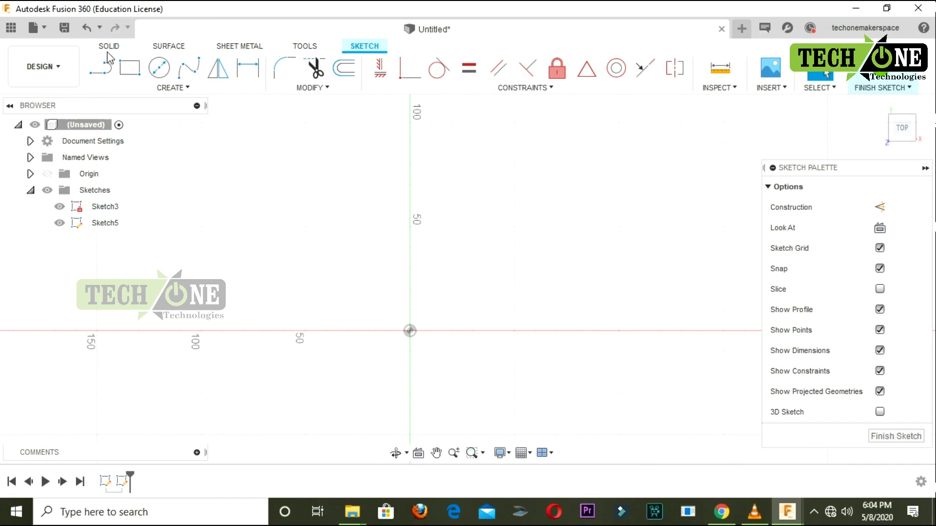
click(130, 69)
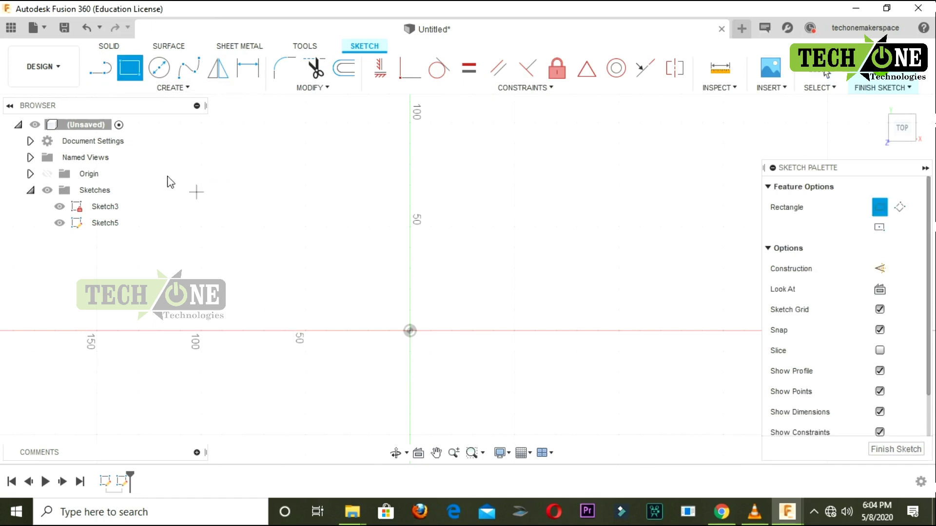
click(318, 256)
Draw a large circle above the origin and a second, square rectangle.
click(164, 67)
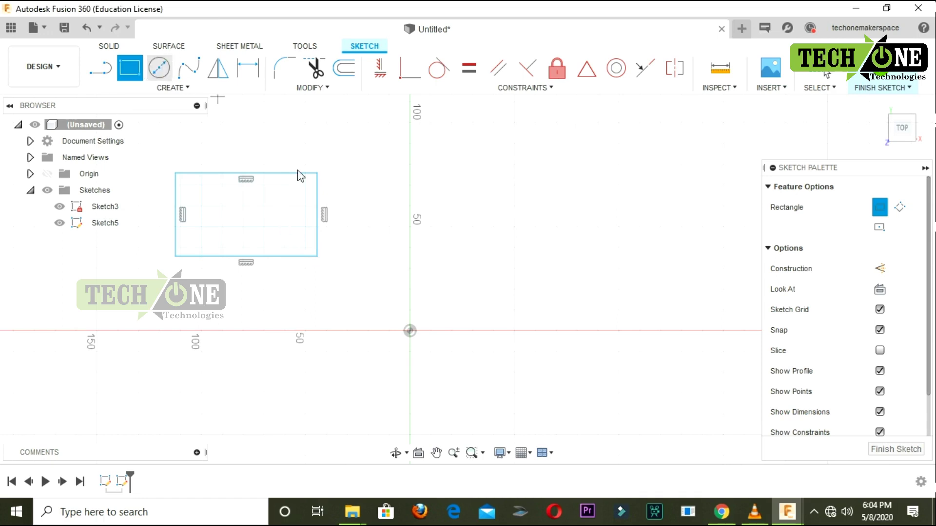
click(431, 206)
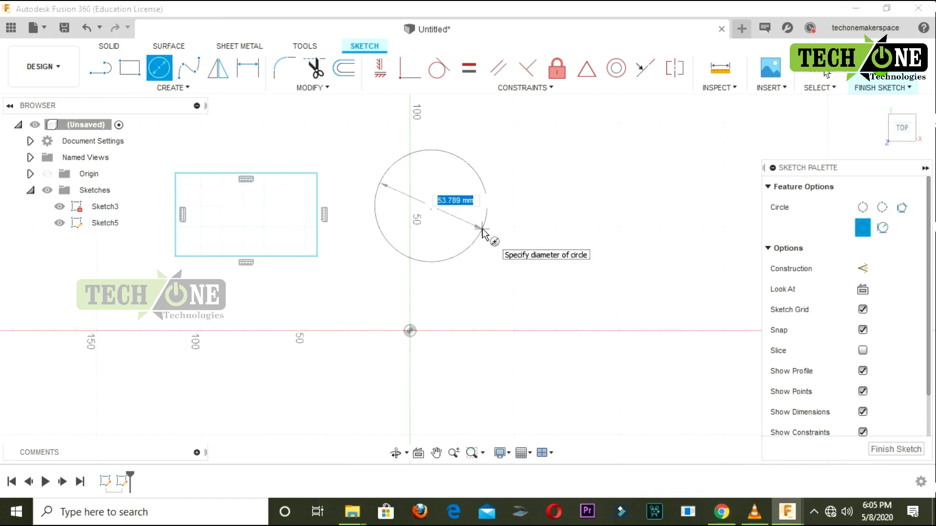
click(482, 230)
key(r)
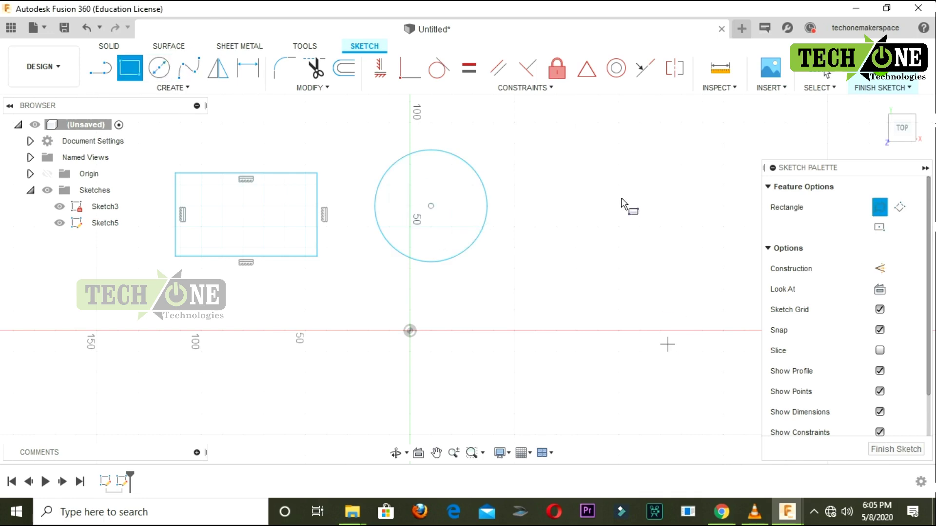
click(602, 166)
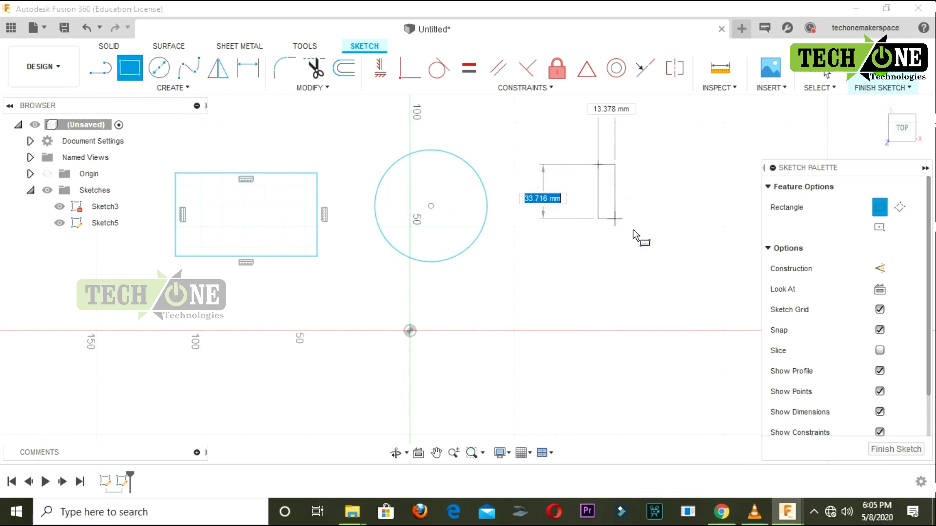
click(688, 262)
Add a small circle below the square and finish the sketch.
click(159, 68)
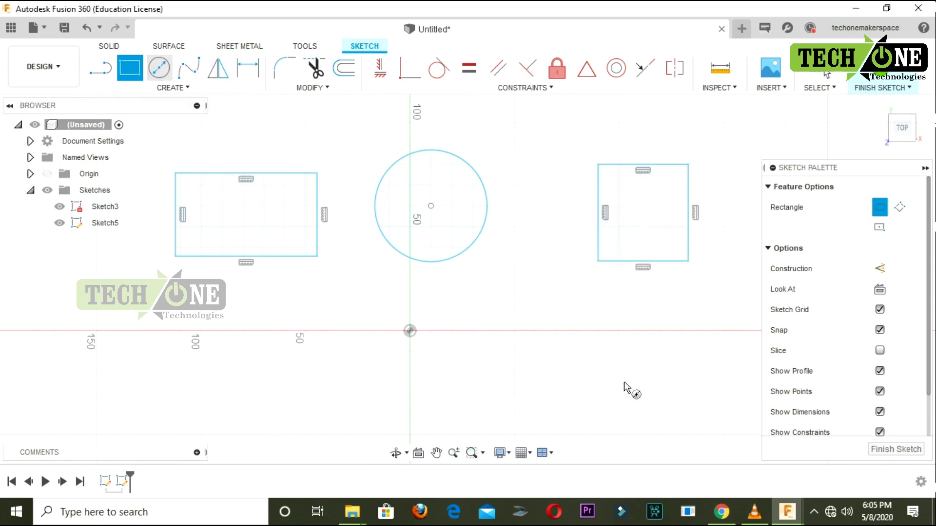
click(597, 310)
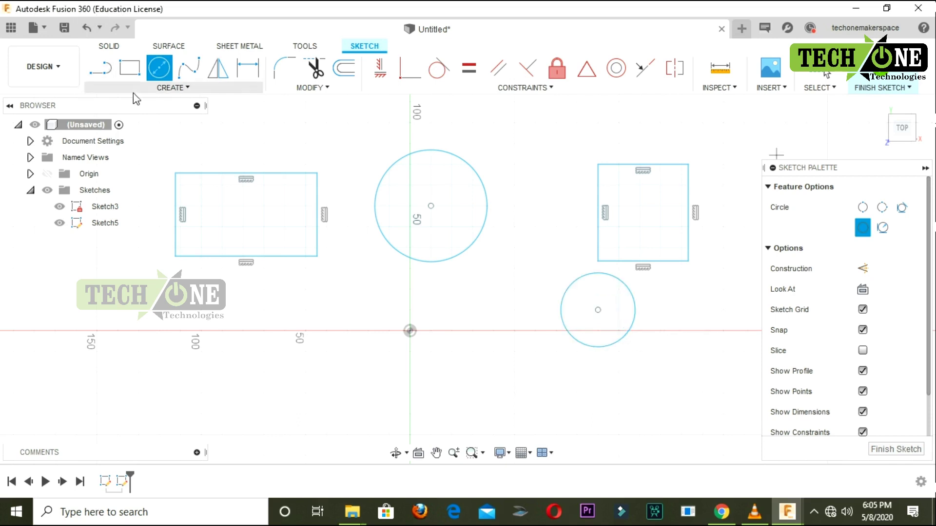
click(182, 88)
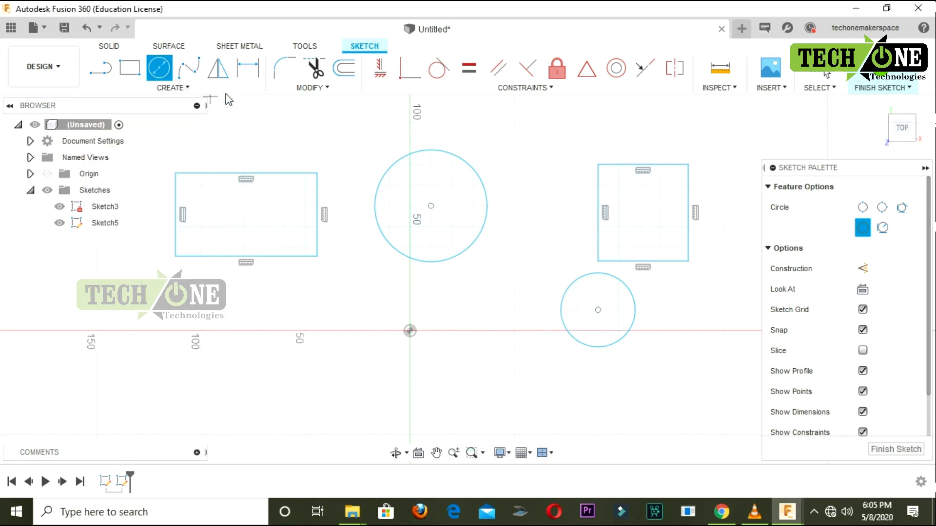
click(914, 139)
click(881, 70)
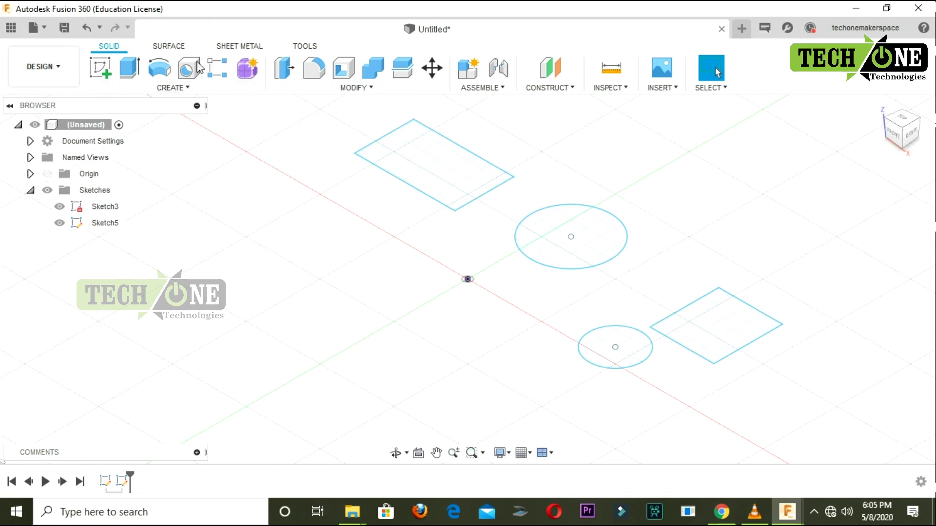
Start an extrusion of the larger rectangle profile and drag it to 10 mm height.
click(167, 87)
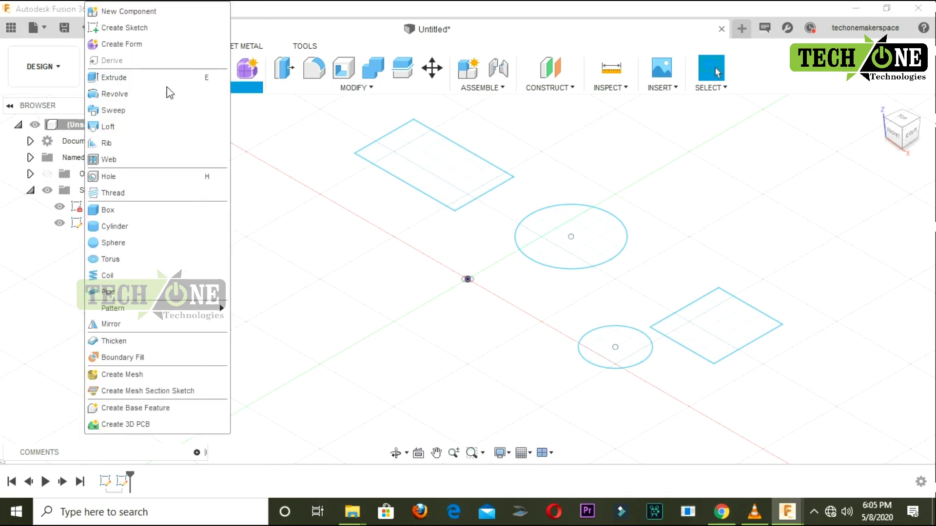
click(252, 92)
click(209, 90)
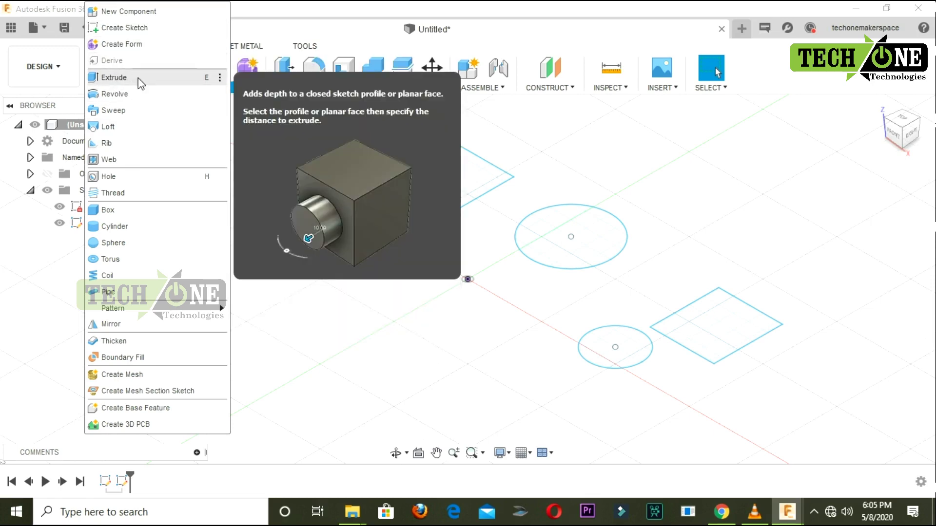
click(138, 77)
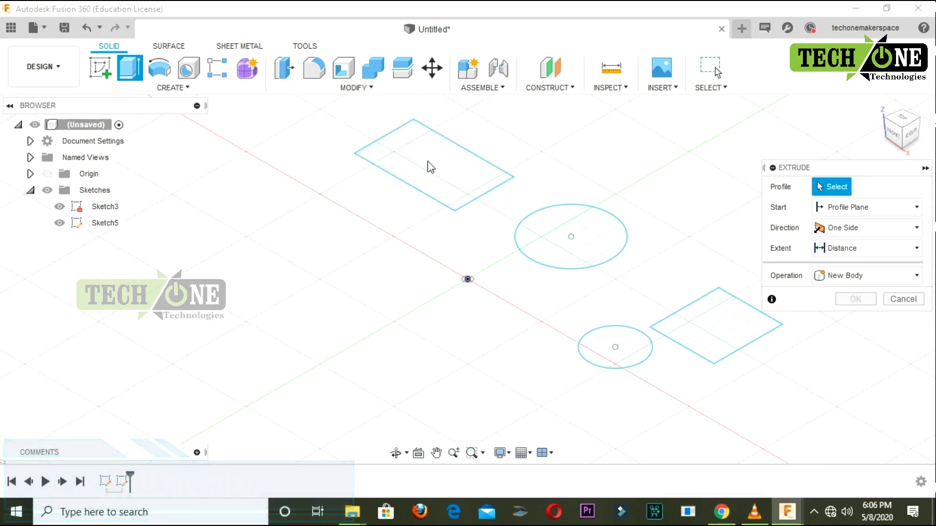
click(440, 183)
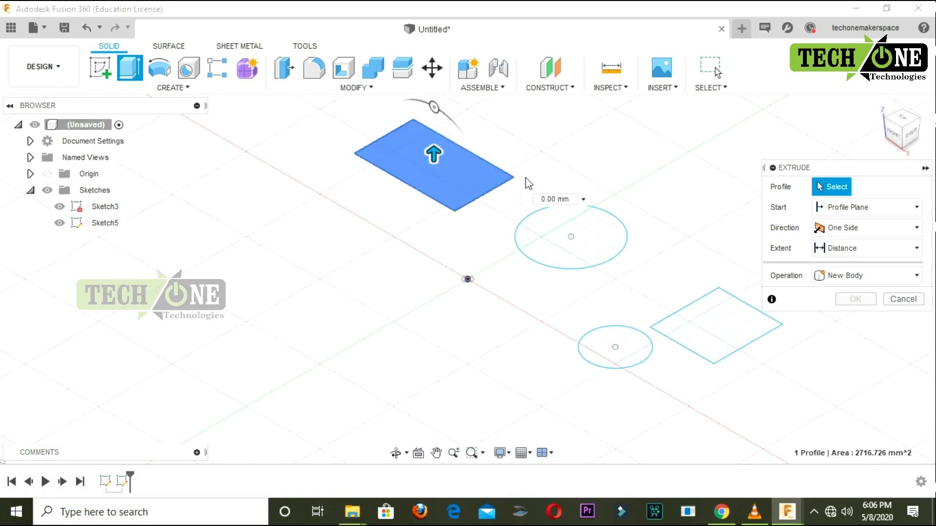
middle_drag(660, 183, 609, 244)
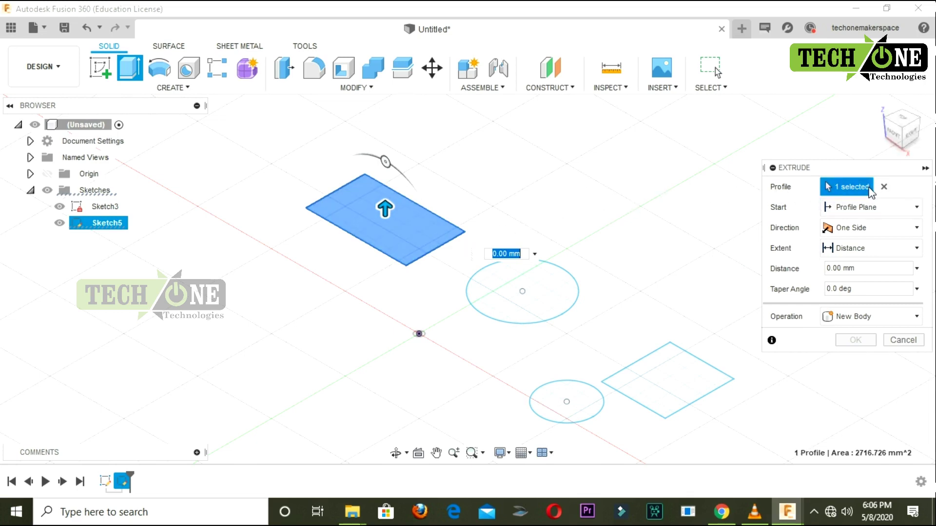
click(884, 187)
click(408, 224)
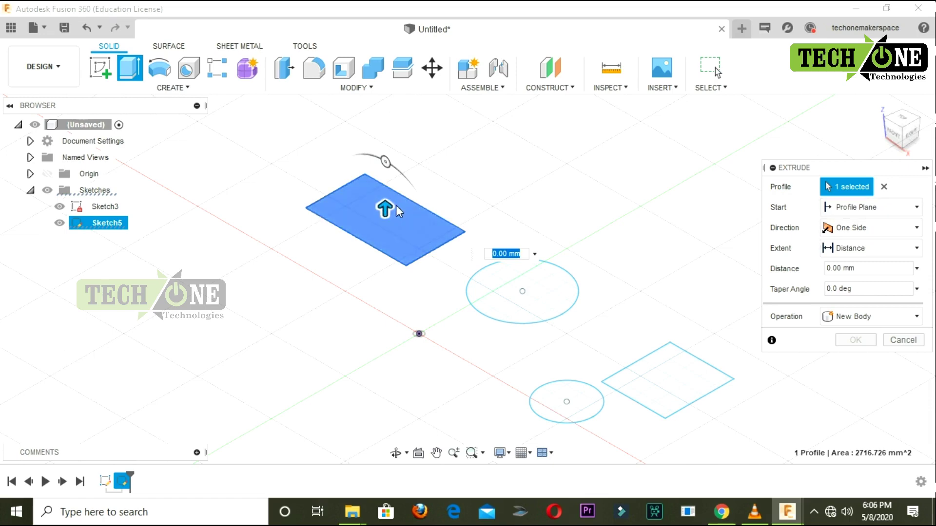
mouse_move(393, 175)
mouse_down()
mouse_move(408, 166)
mouse_move(385, 191)
mouse_up()
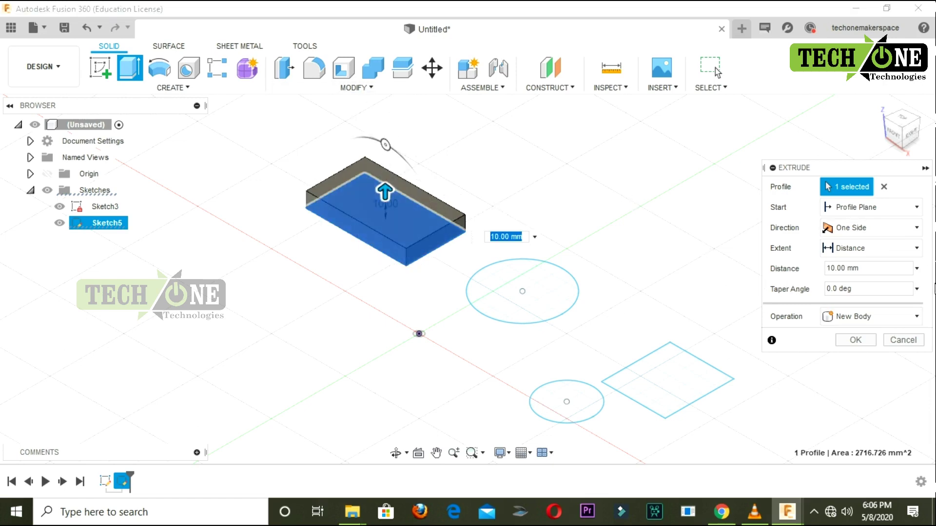
click(876, 228)
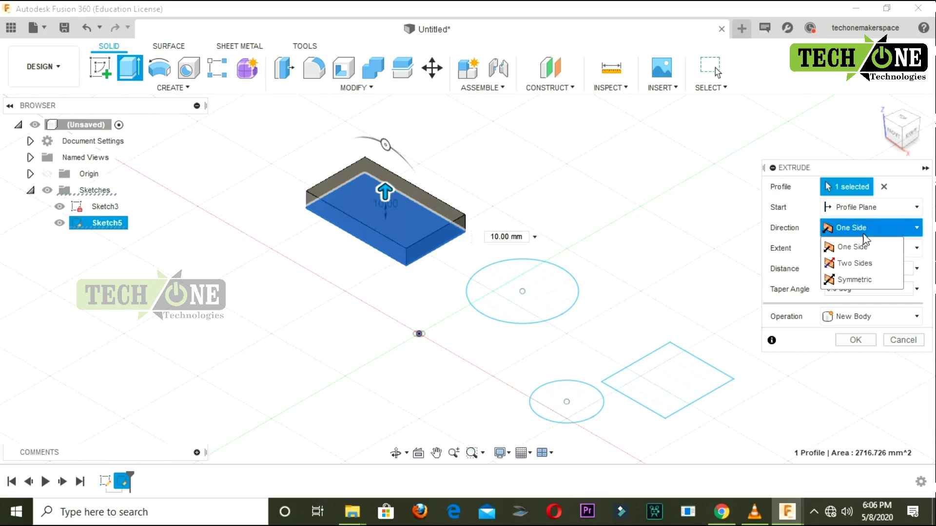
Make the extrusion symmetric about the sketch with a distance of 30 mm.
click(850, 264)
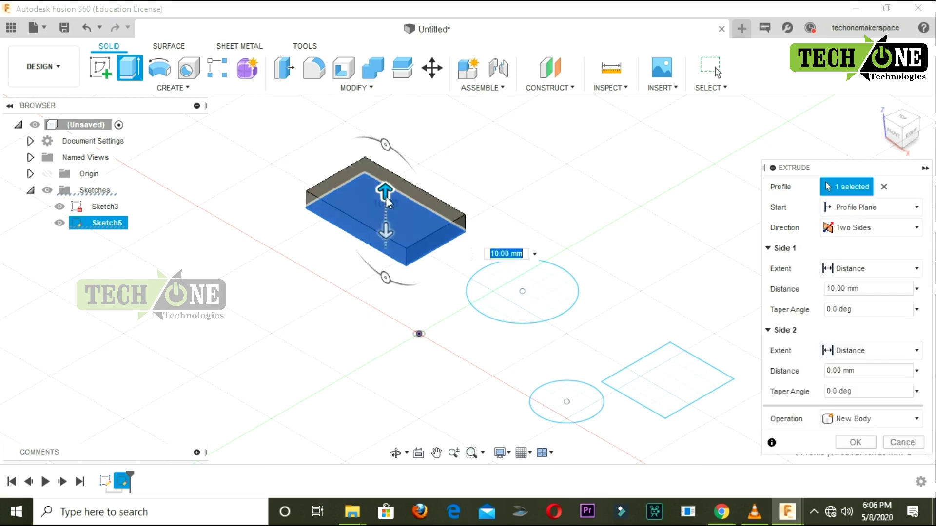
drag(383, 245, 385, 265)
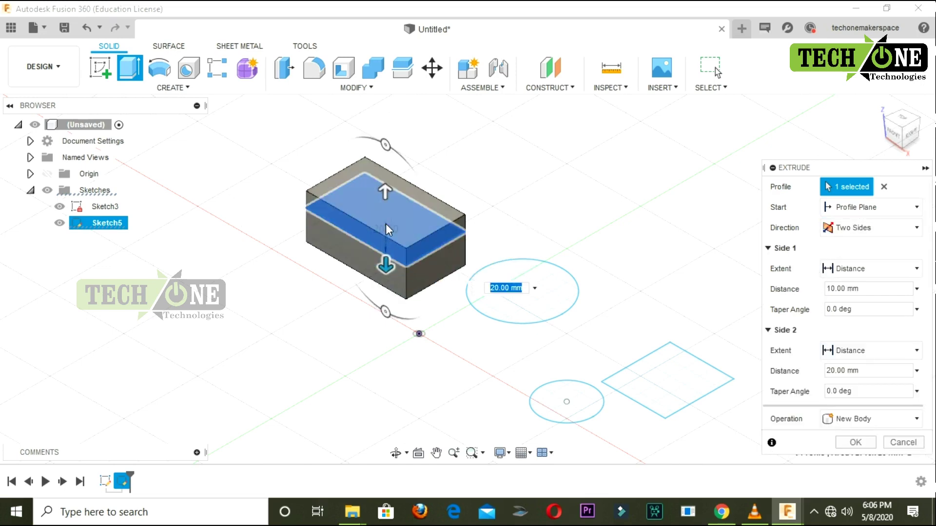
click(872, 228)
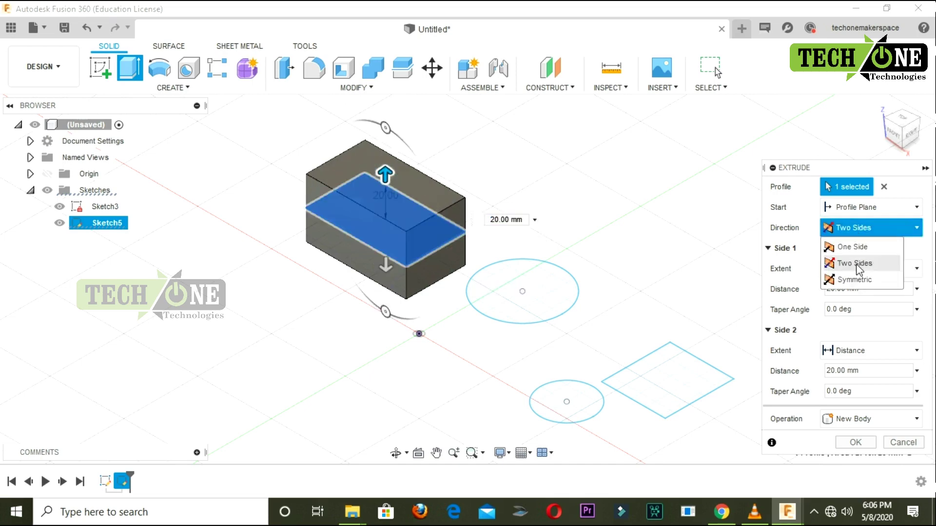
click(851, 274)
drag(386, 173, 400, 132)
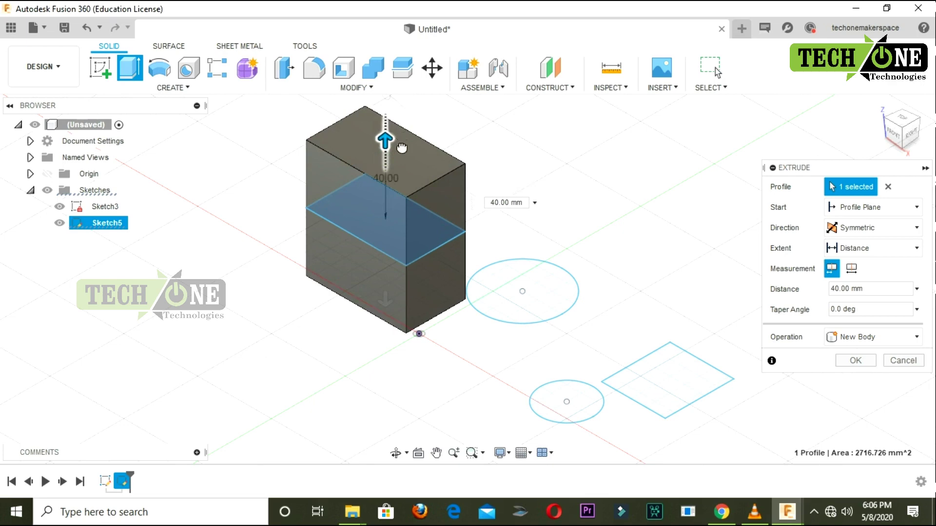
drag(385, 155, 386, 138)
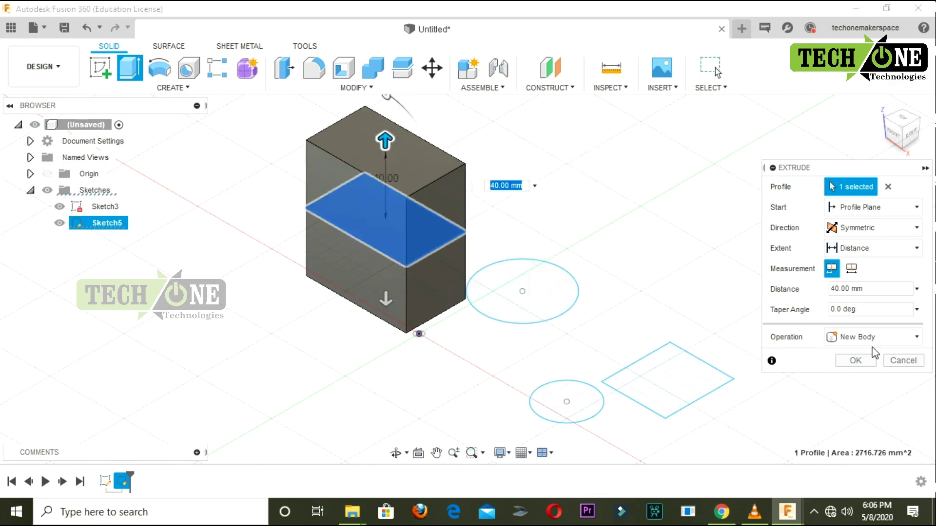
scroll(489, 235, up, 1)
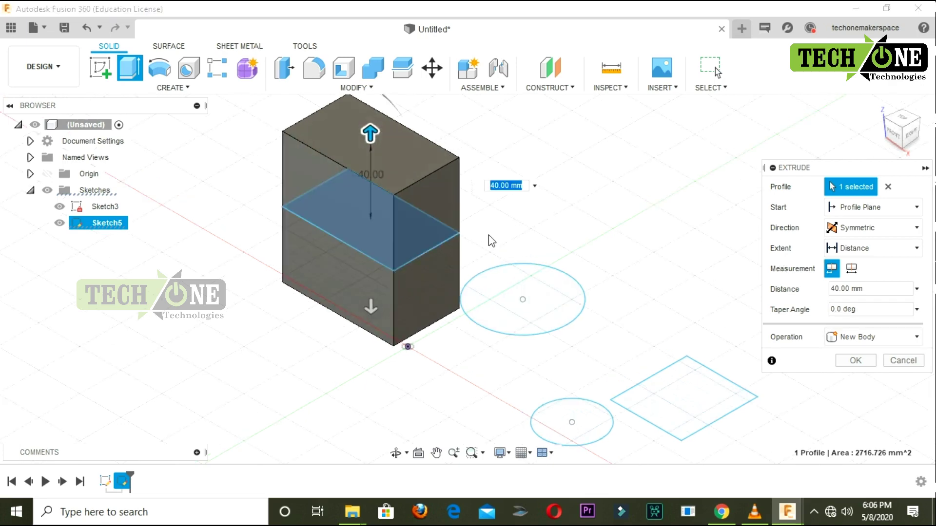
scroll(488, 239, down, 2)
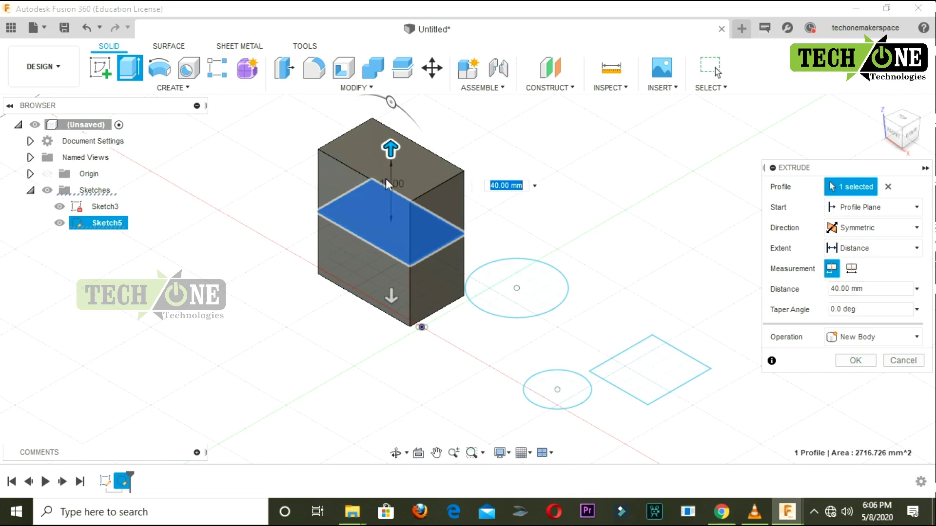
text(3)
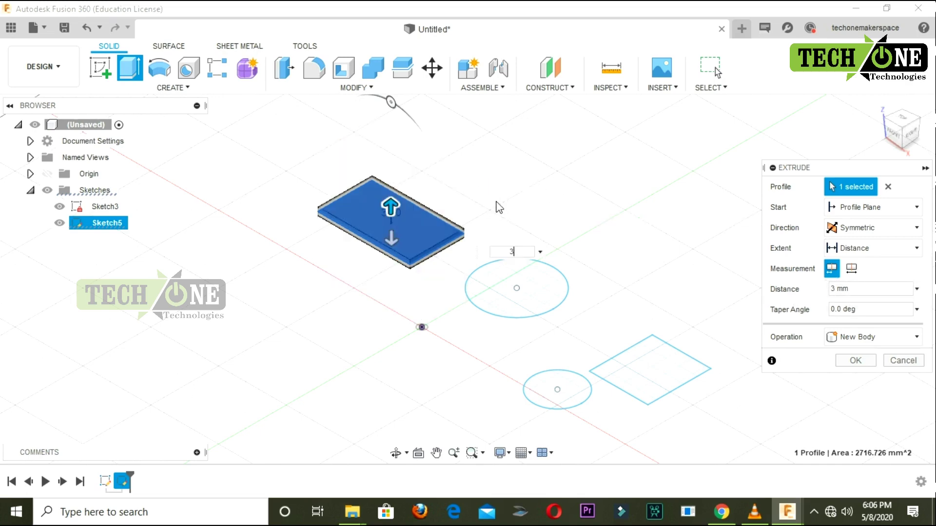
text(0)
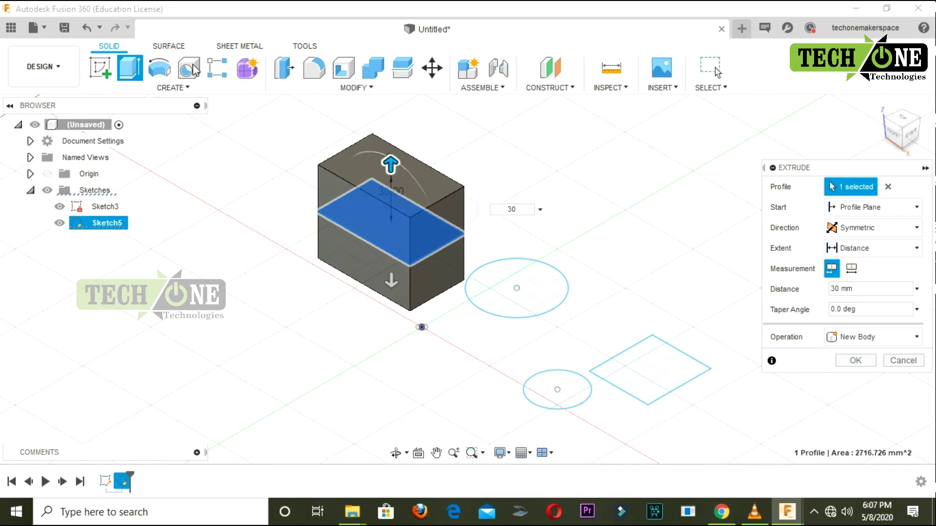
Keep the operation as New Body and commit the box extrusion.
click(895, 337)
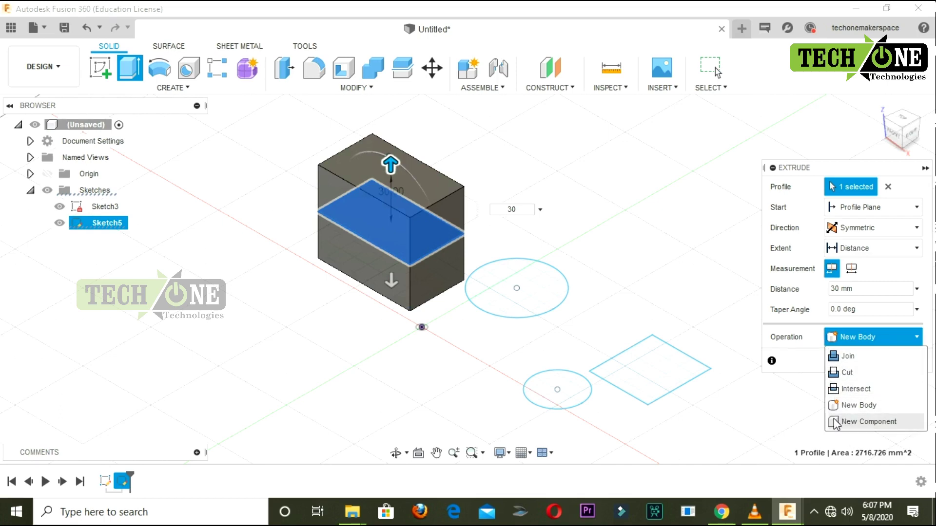
click(806, 356)
click(870, 361)
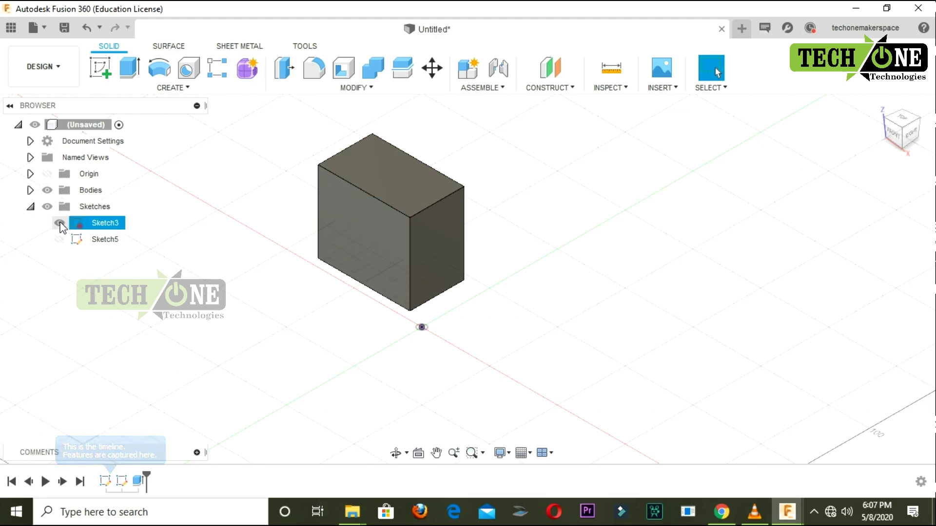
Expand Bodies to reveal Body1 and make Sketch5's circles and square visible again.
click(30, 206)
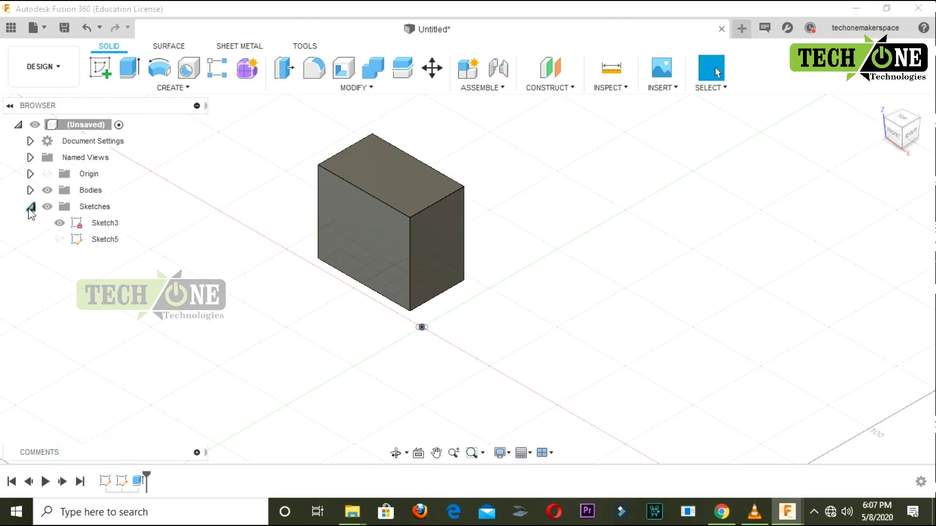
click(66, 240)
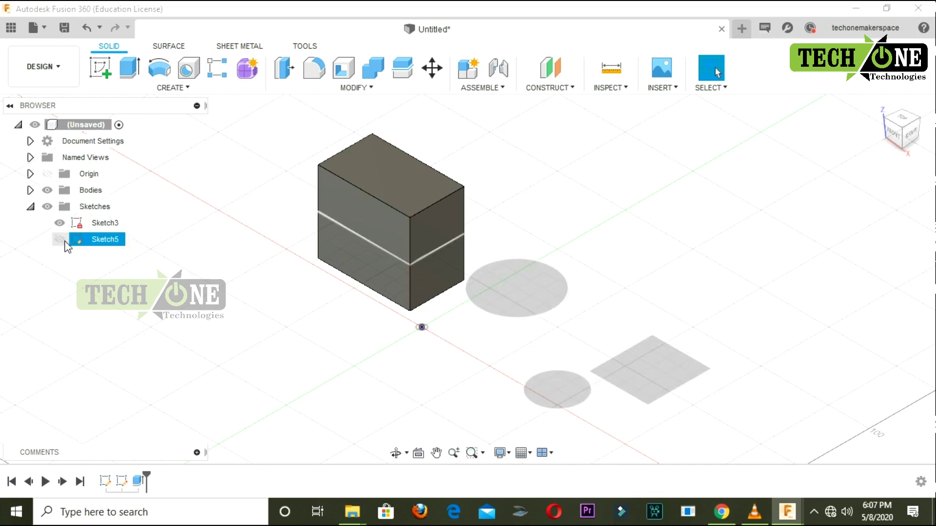
click(65, 242)
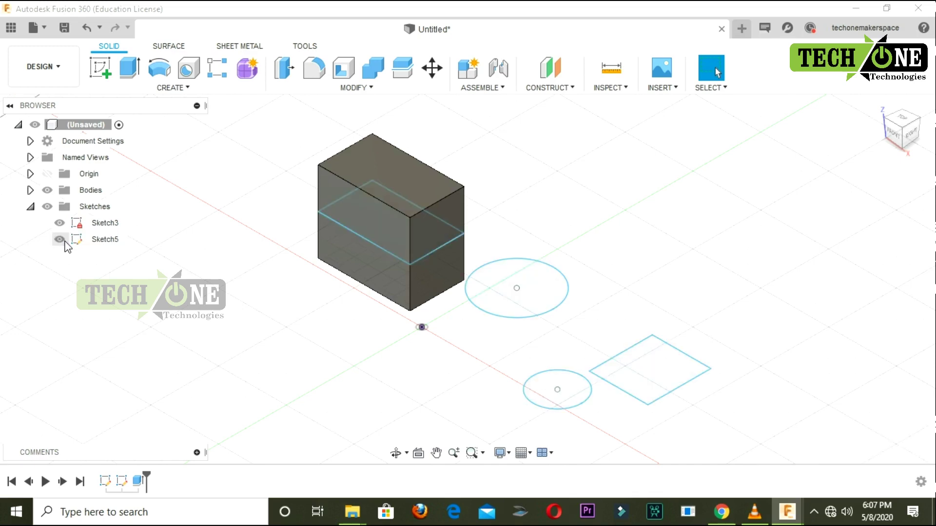
click(60, 240)
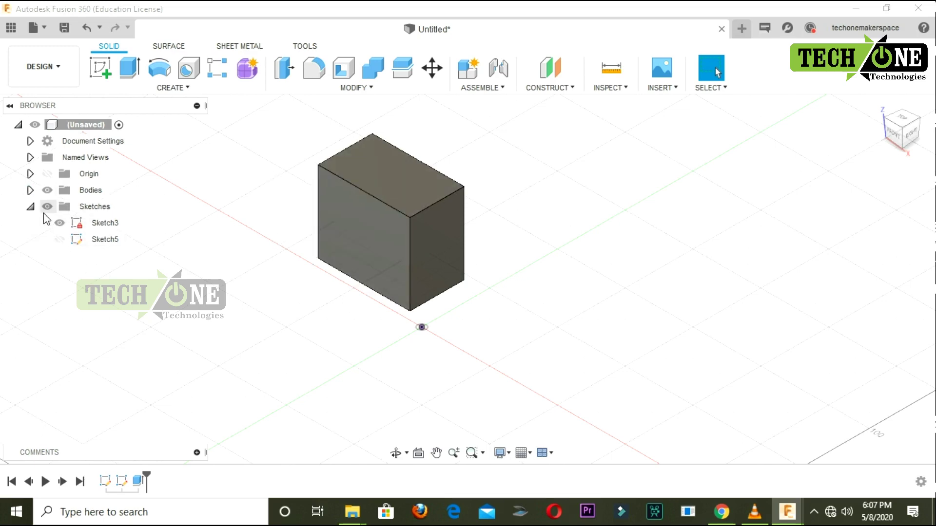
click(30, 191)
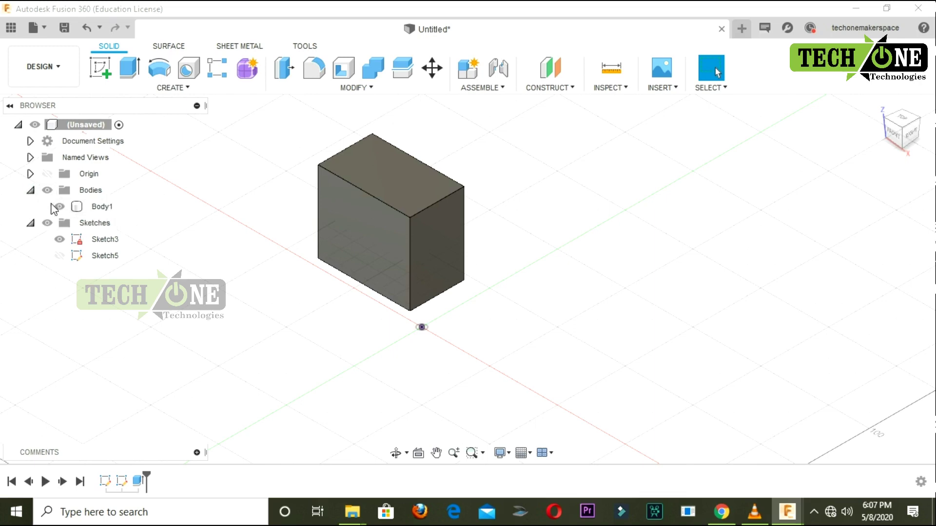
click(60, 206)
click(59, 255)
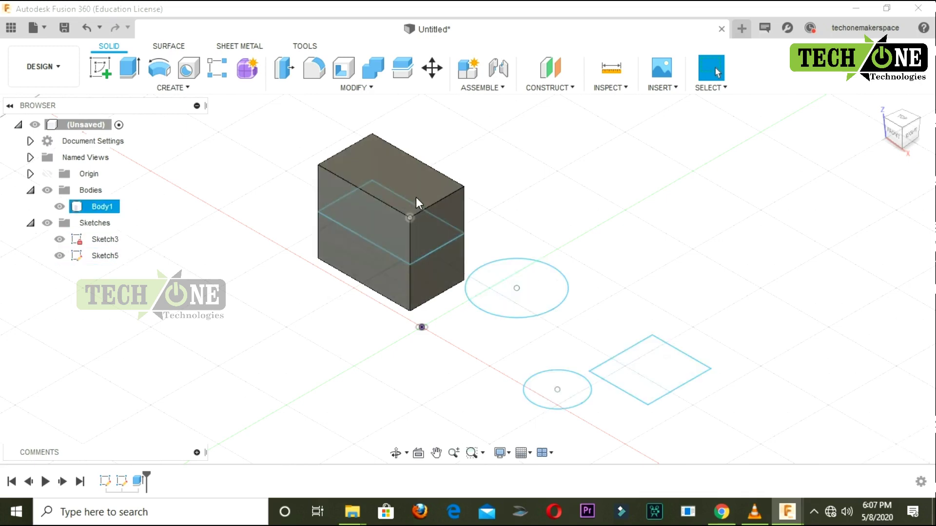
Extrude the larger circle with Symmetric direction into the cylinder Body2.
click(166, 89)
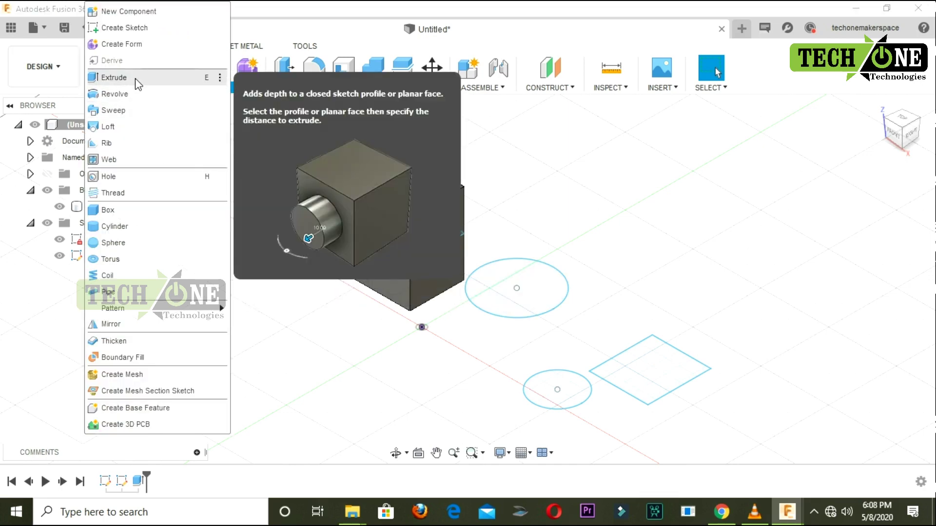
click(135, 78)
click(549, 299)
text(30)
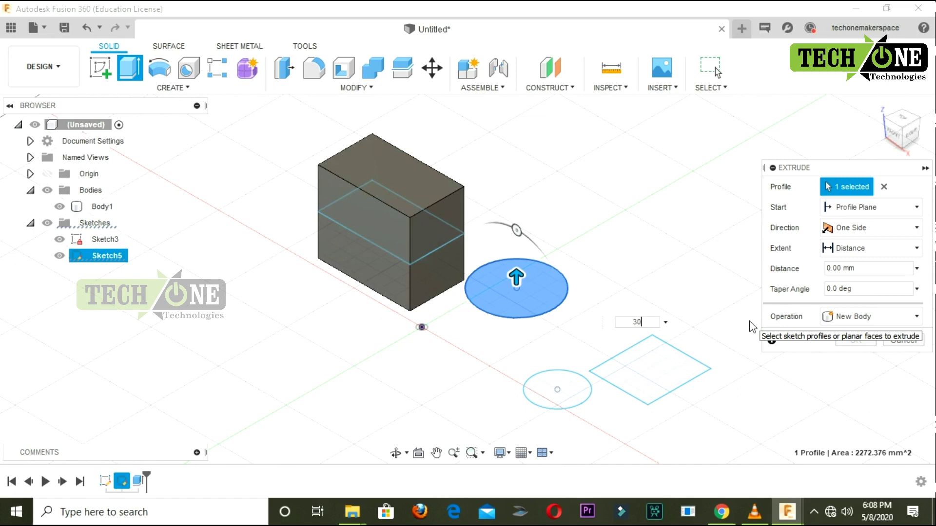
click(856, 237)
click(854, 273)
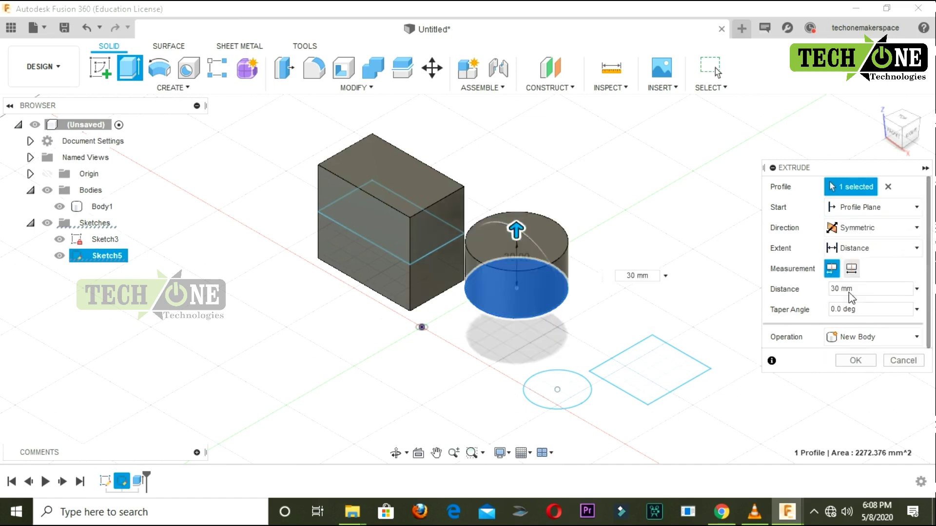
click(858, 361)
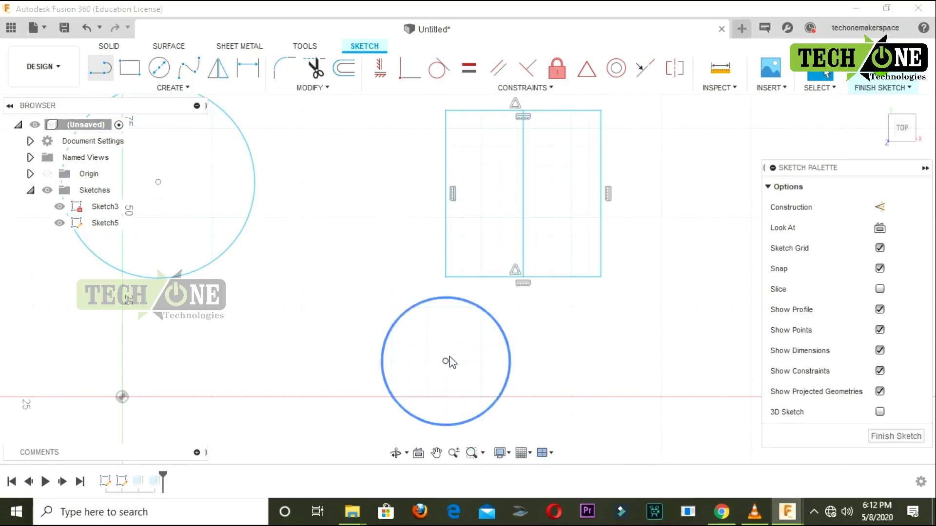
Draw a vertical line from the small circle's top to its bottom, then finish the sketch.
key(l)
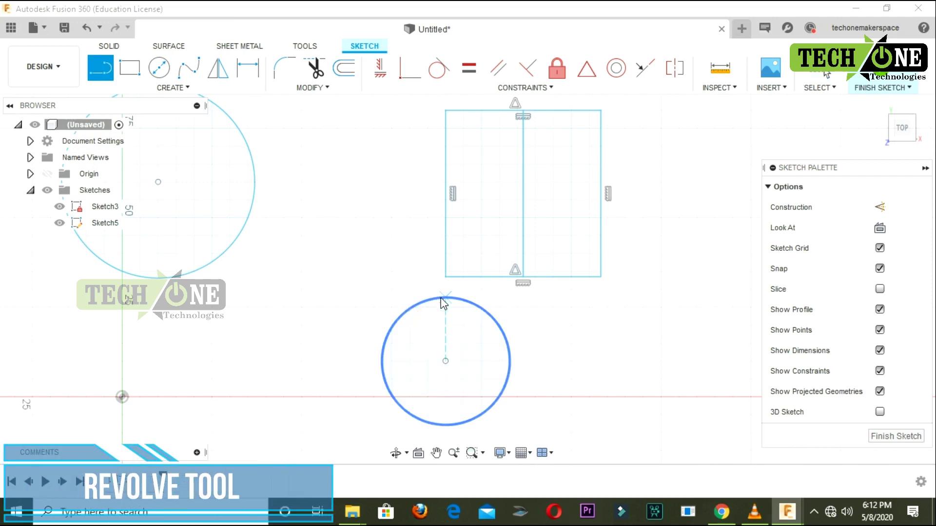
click(445, 297)
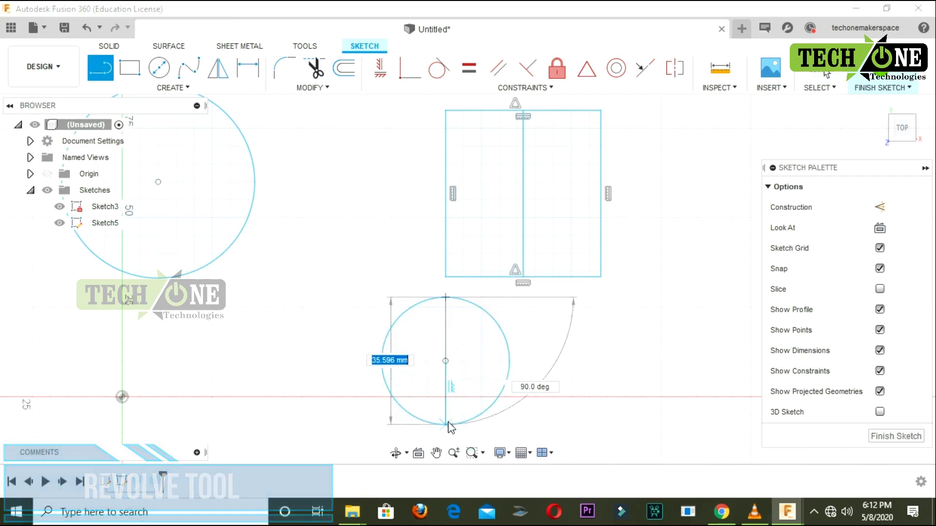
double_click(448, 422)
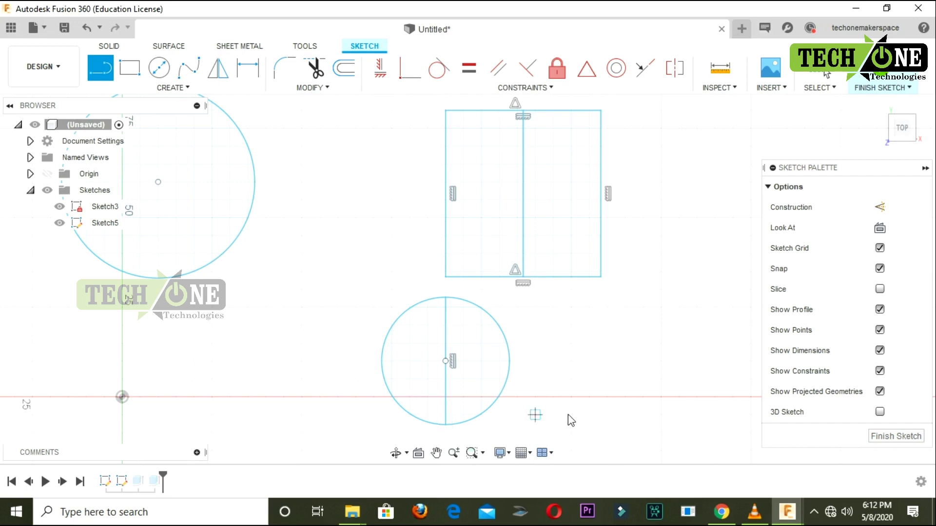
click(898, 437)
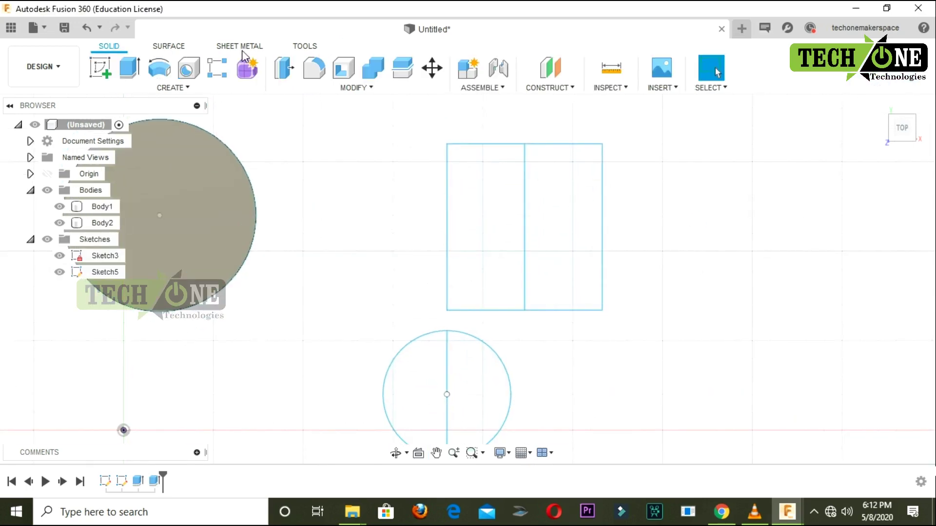
Revolve the right rectangle 180° about its centre line as new body Body3.
click(161, 69)
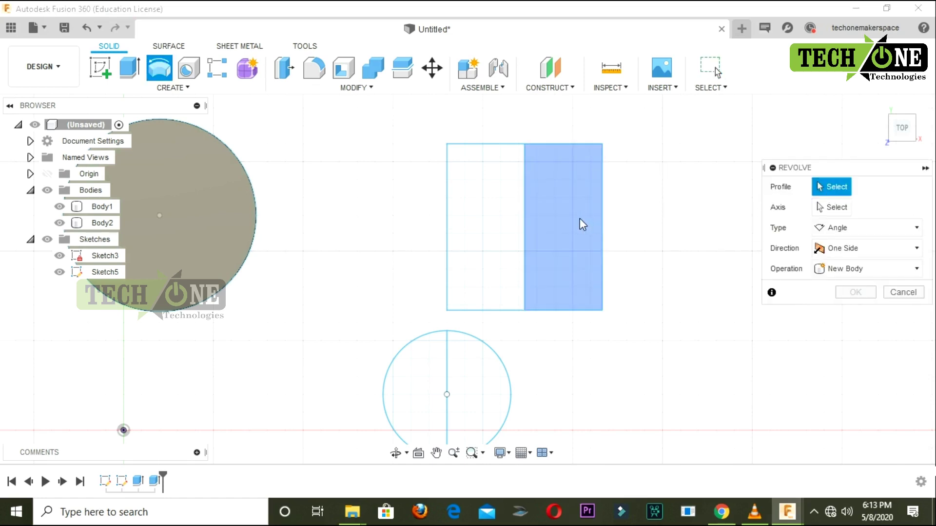
click(582, 224)
click(828, 209)
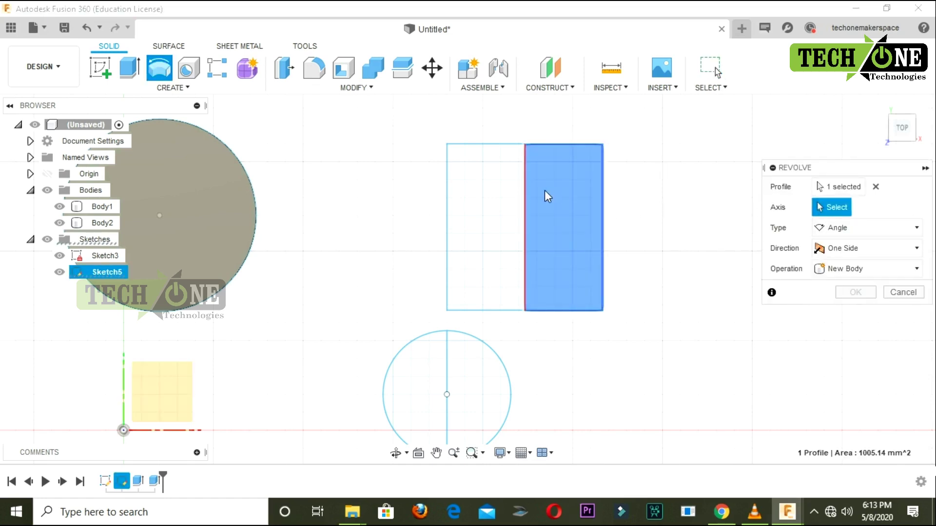
click(524, 222)
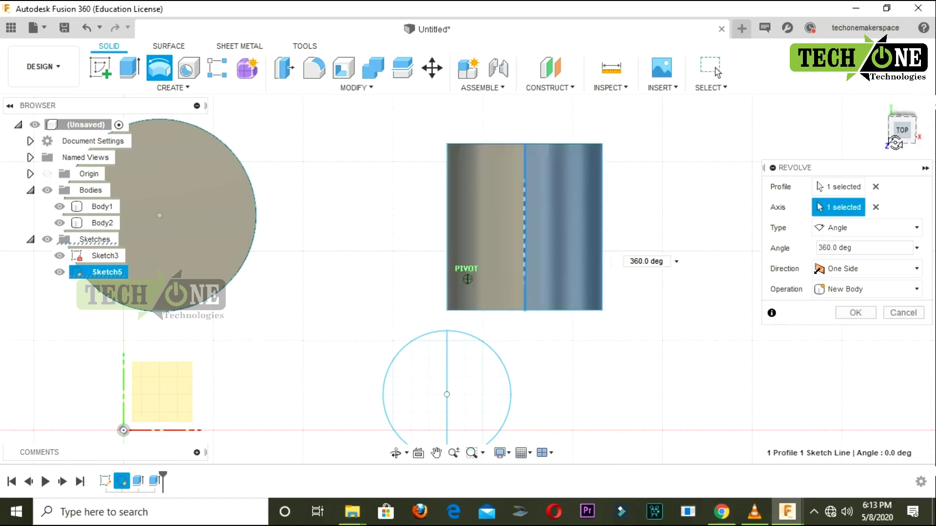
drag(902, 128, 875, 156)
middle_drag(672, 280, 511, 250)
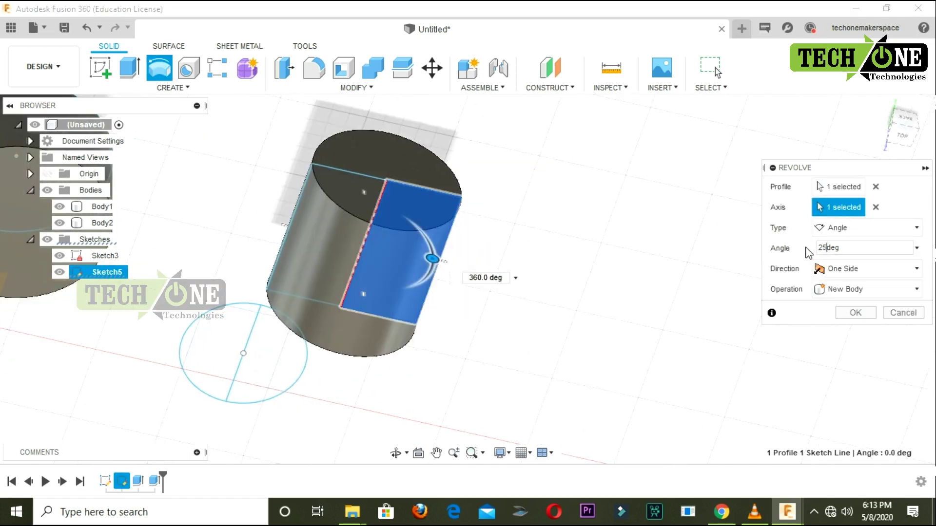
text(0)
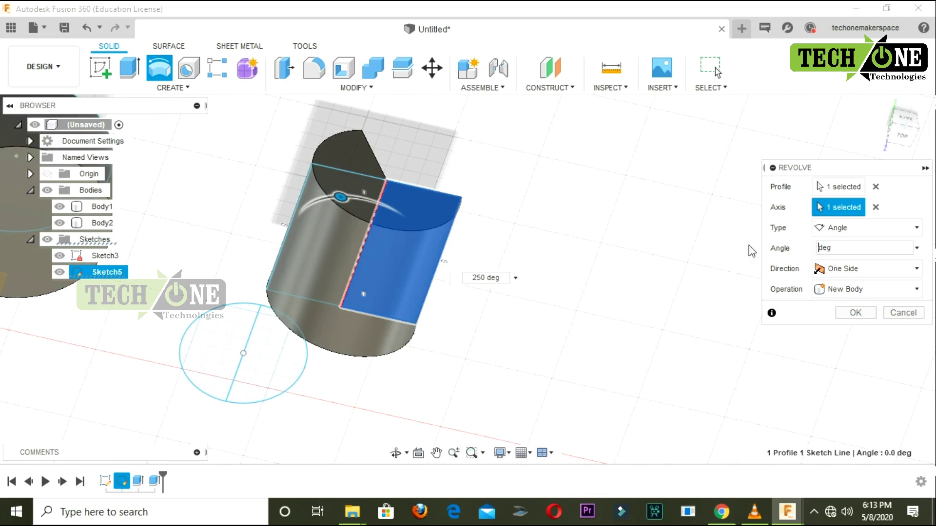
text(180)
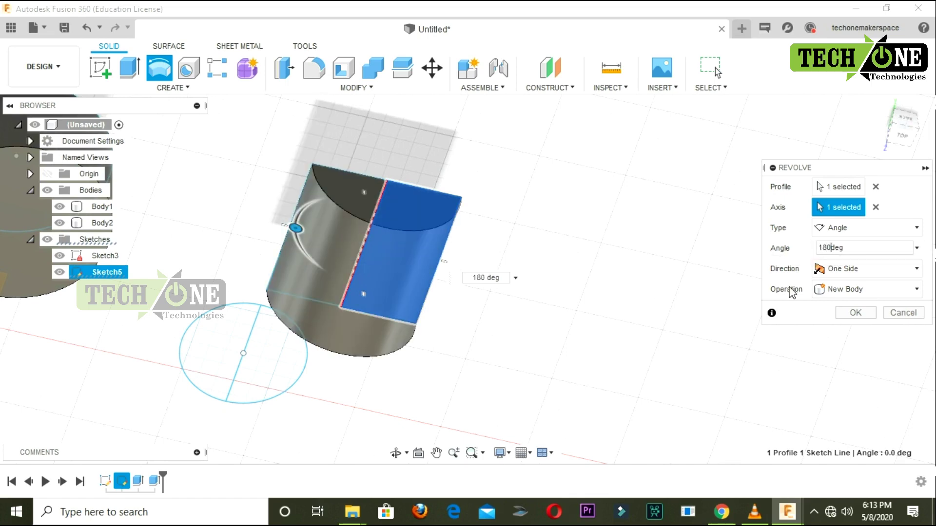
click(865, 289)
click(848, 357)
click(858, 311)
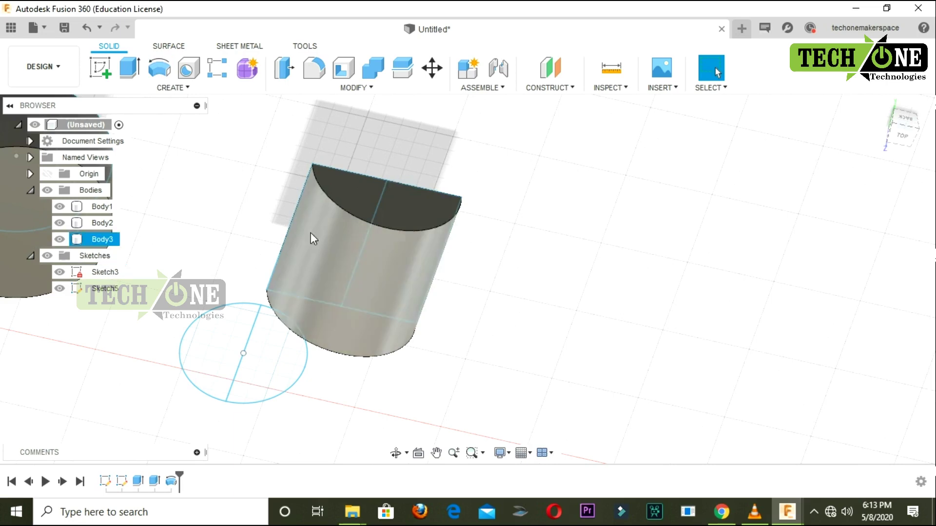
Start a revolve with the right half-circle as profile and its dividing line as axis.
scroll(365, 230, down, 3)
scroll(583, 225, up, 2)
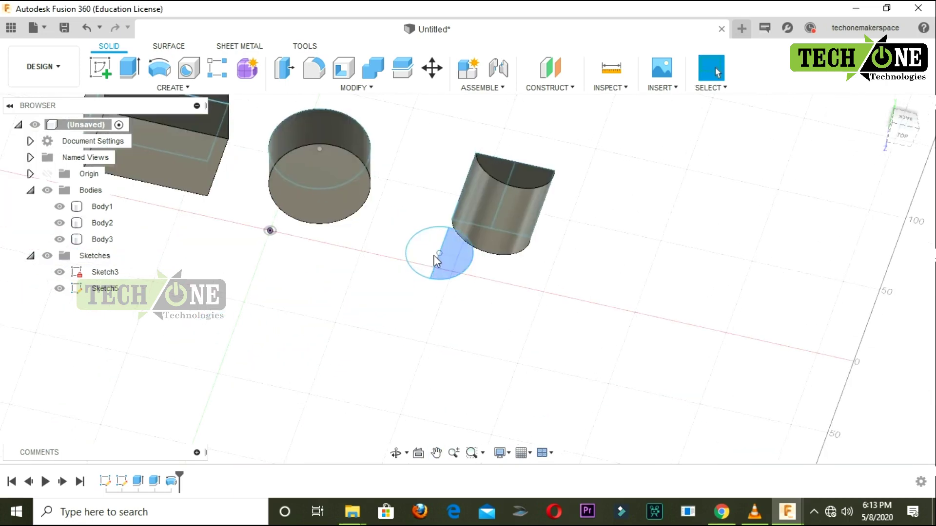
scroll(439, 259, up, 2)
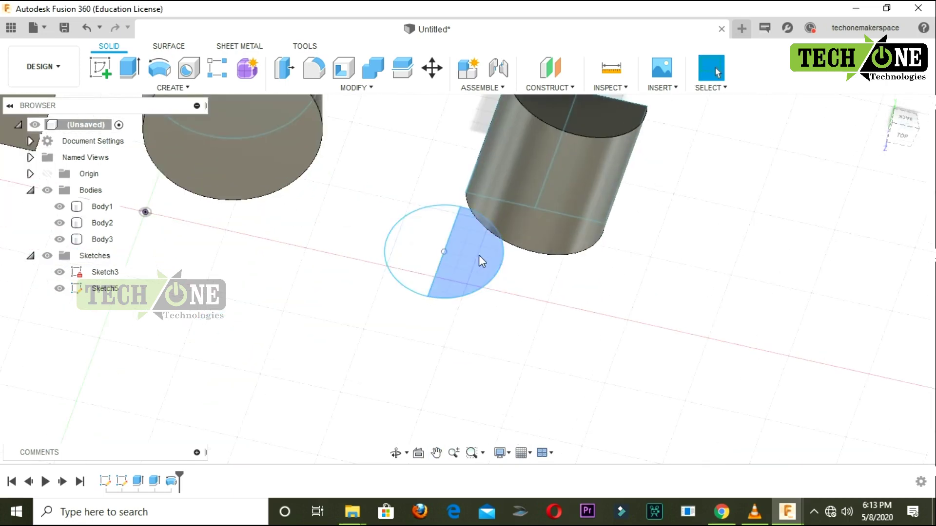
key(Return)
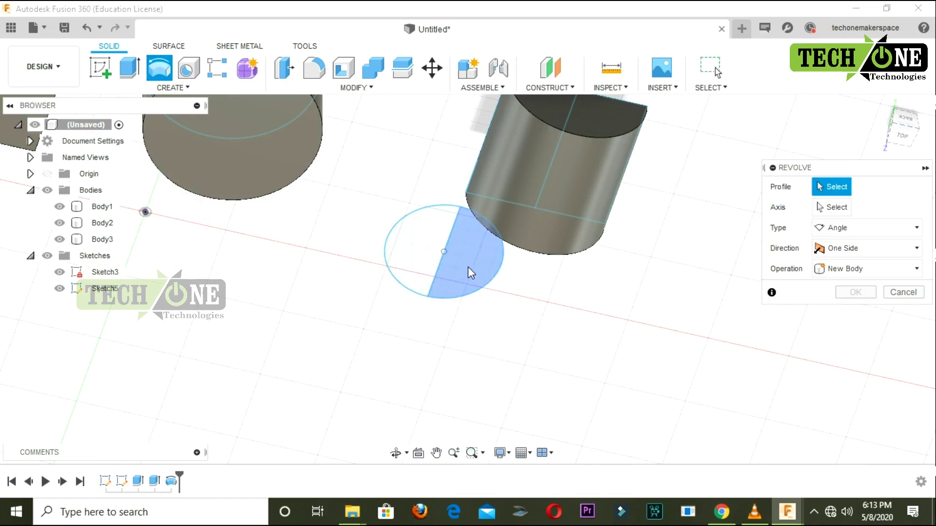
click(470, 272)
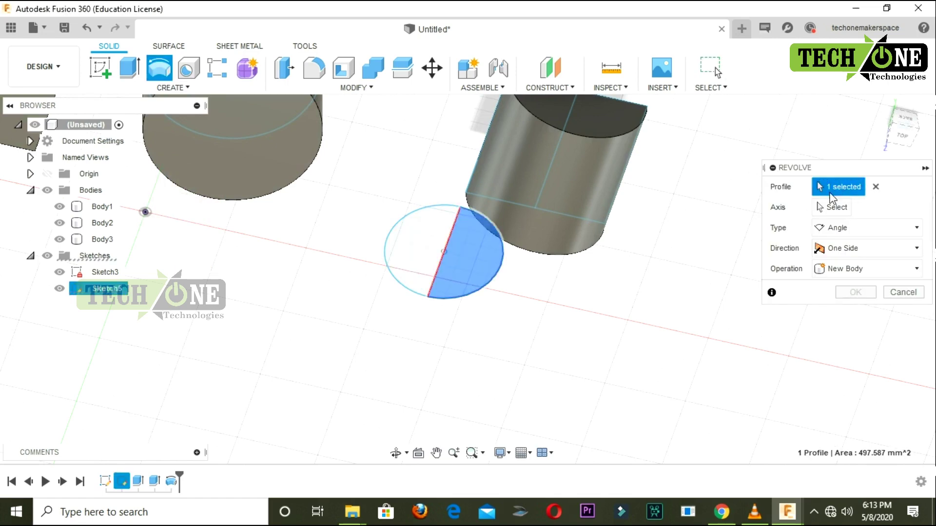
click(831, 207)
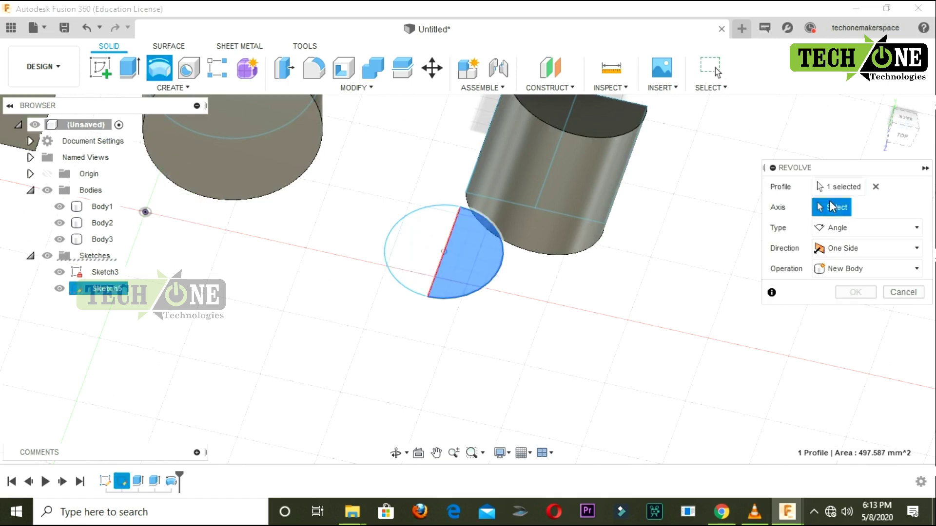
click(443, 256)
text(180)
Set the revolve angle to 360° and confirm the sphere, Body4.
drag(903, 129, 576, 322)
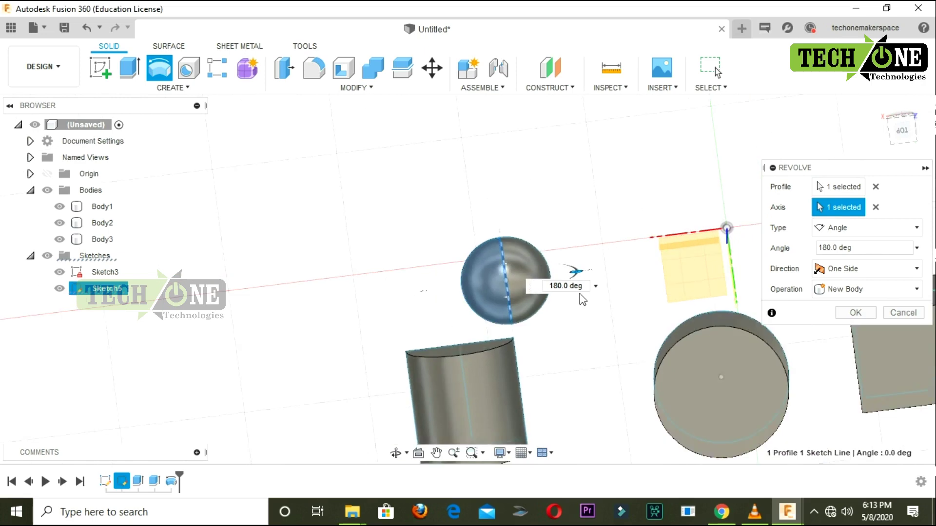
drag(577, 322, 581, 235)
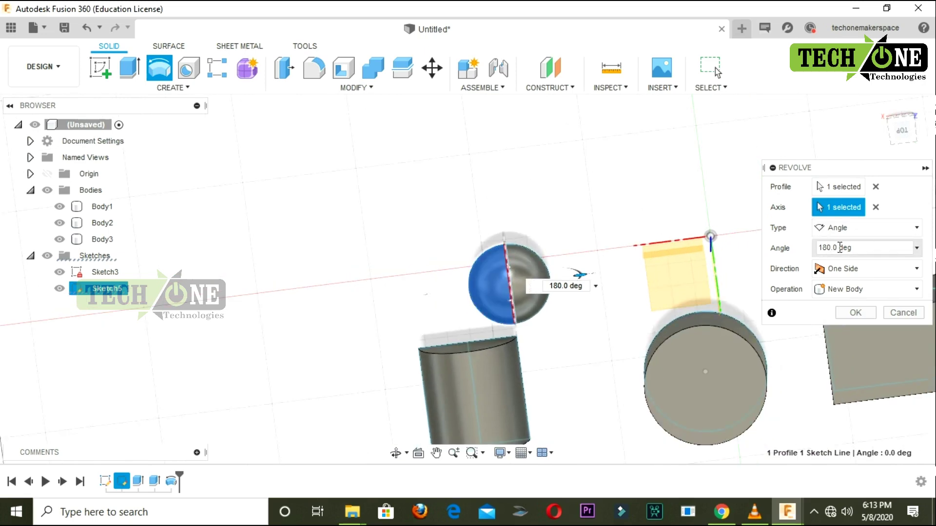
click(839, 248)
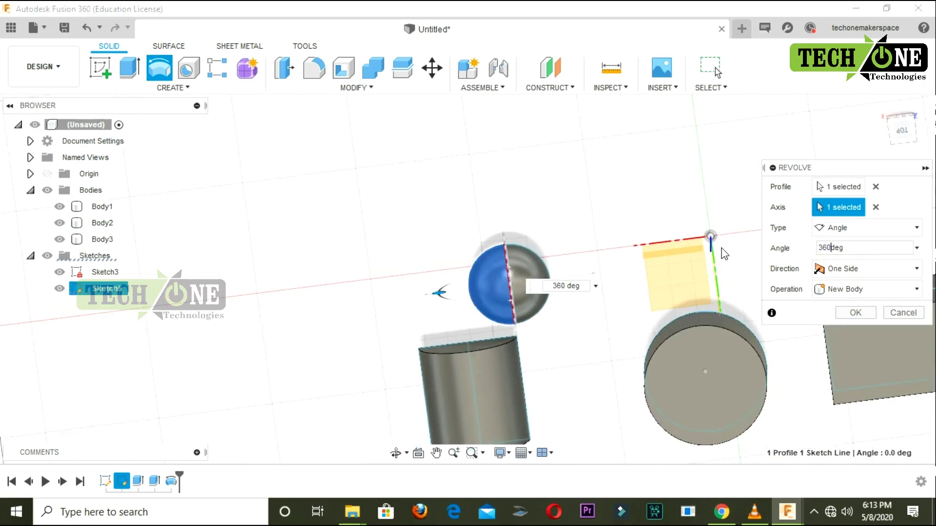
click(879, 109)
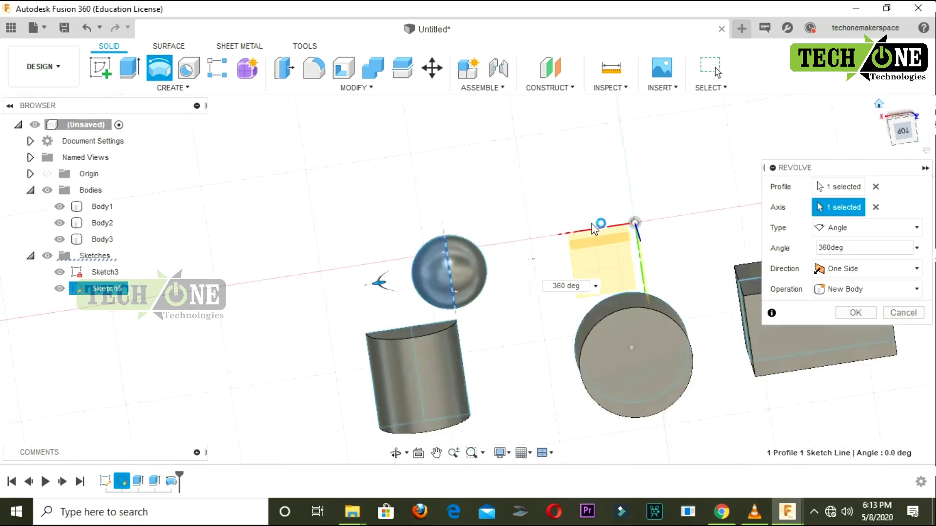
scroll(527, 335, up, 3)
scroll(527, 335, up, 3)
scroll(526, 336, up, 2)
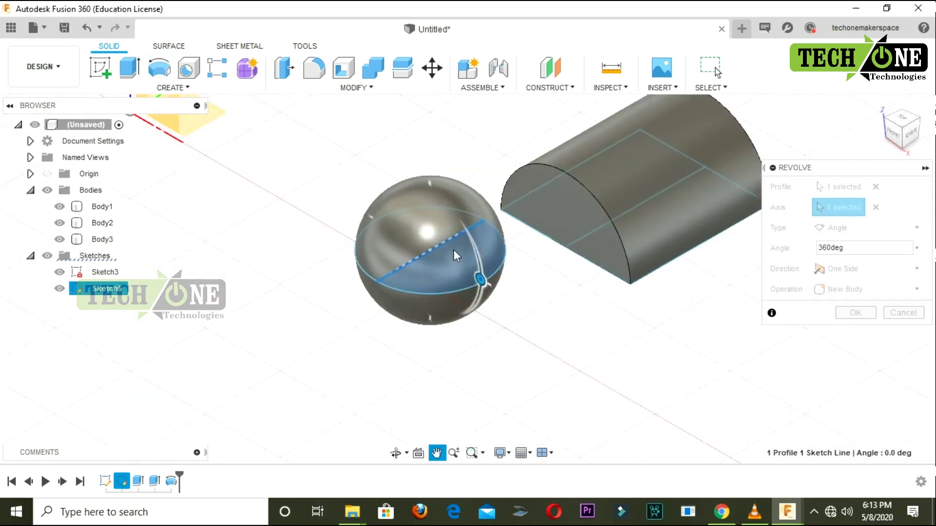
scroll(463, 278, up, 2)
click(867, 314)
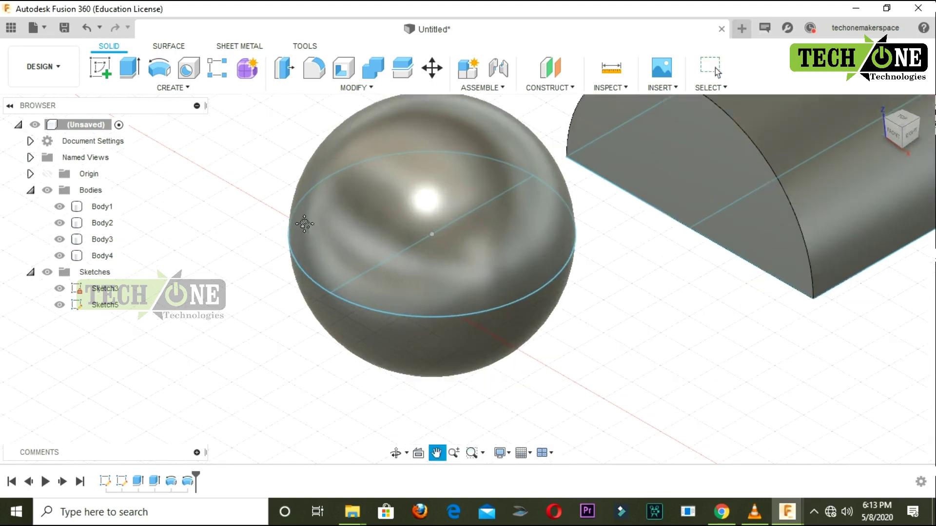
click(361, 287)
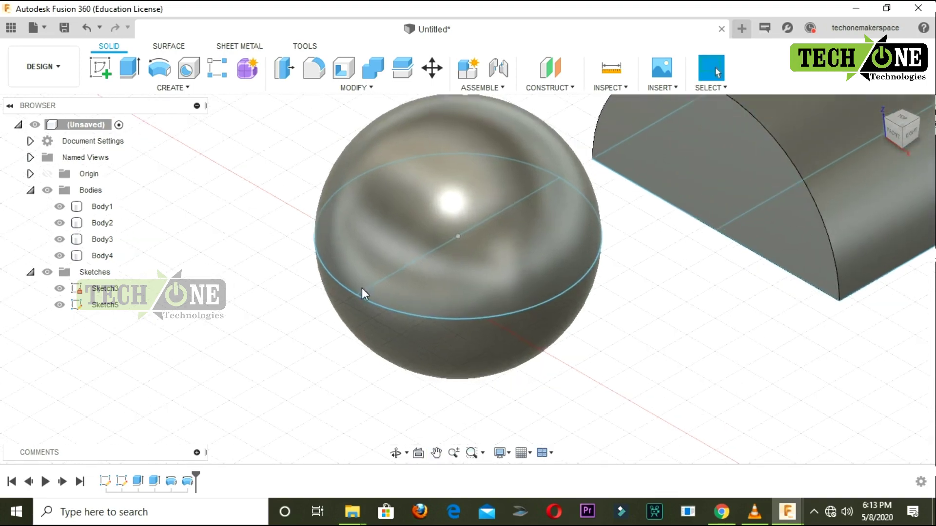
Hide the sphere Body4, Body3 and Body2 in the Browser.
scroll(370, 285, down, 1)
scroll(429, 271, down, 1)
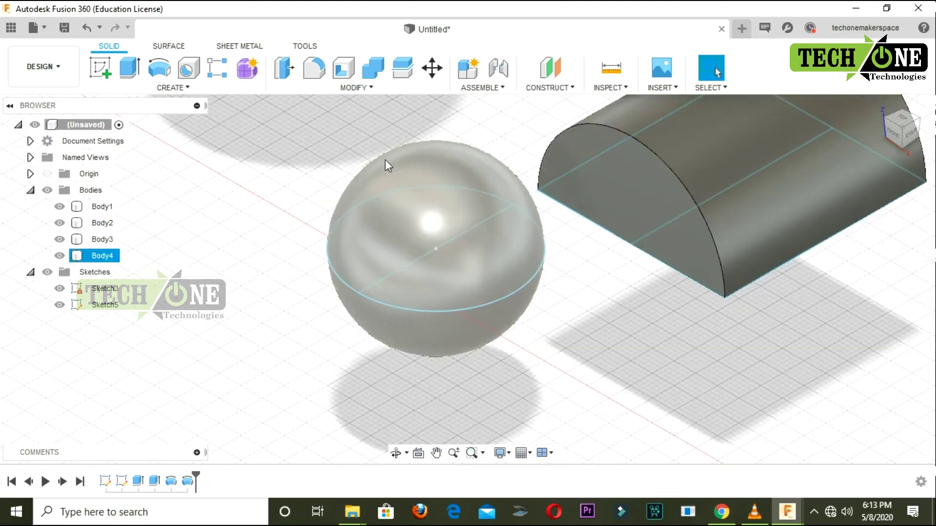
scroll(462, 207, down, 2)
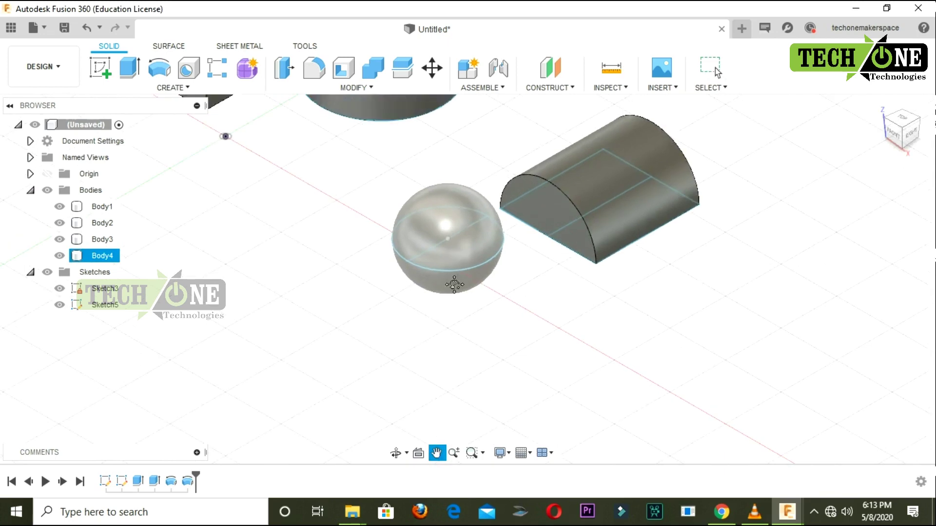
scroll(229, 219, down, 2)
click(231, 222)
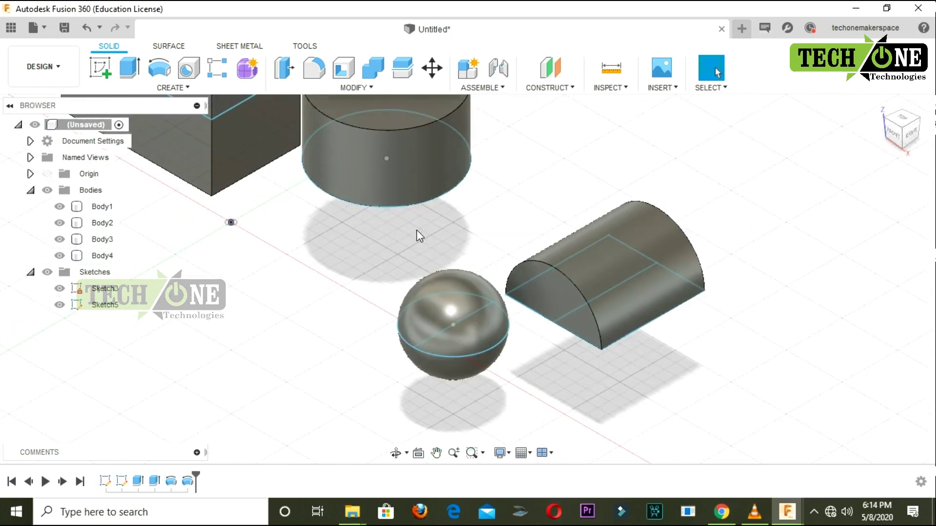
middle_drag(418, 236, 444, 373)
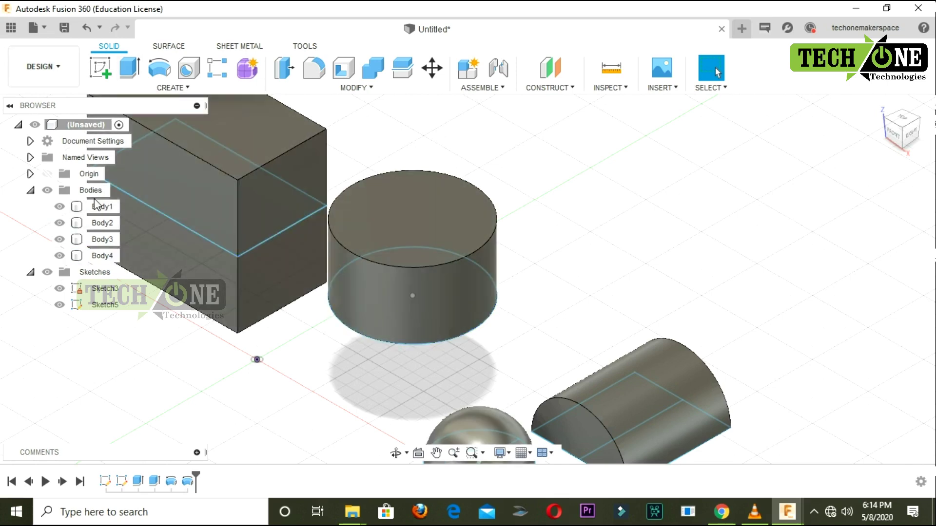
click(60, 253)
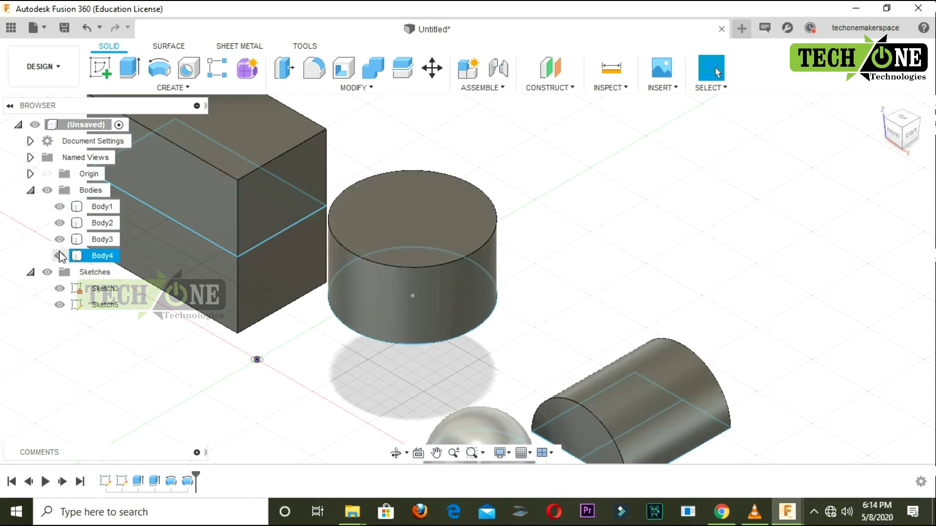
click(60, 256)
click(60, 238)
click(60, 223)
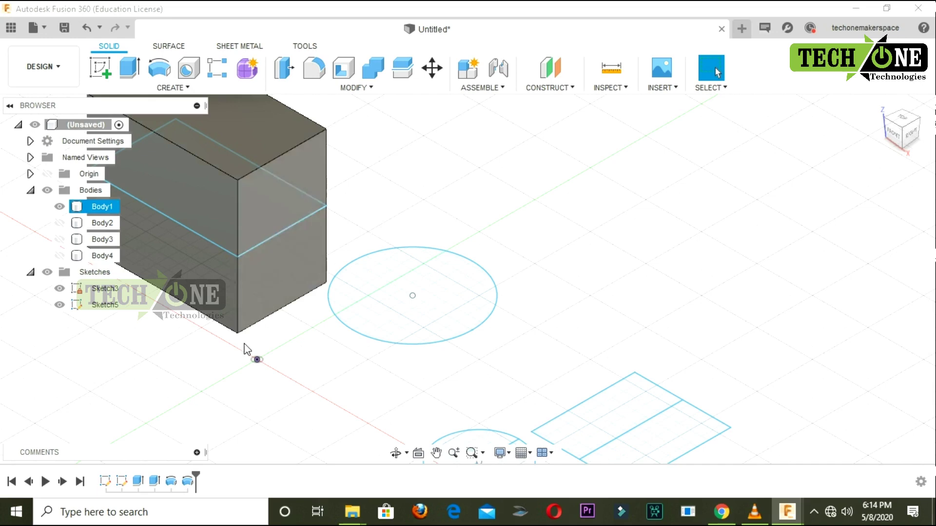
Hide Sketch5 and select the remaining box, Body1.
middle_drag(244, 351, 317, 369)
click(55, 307)
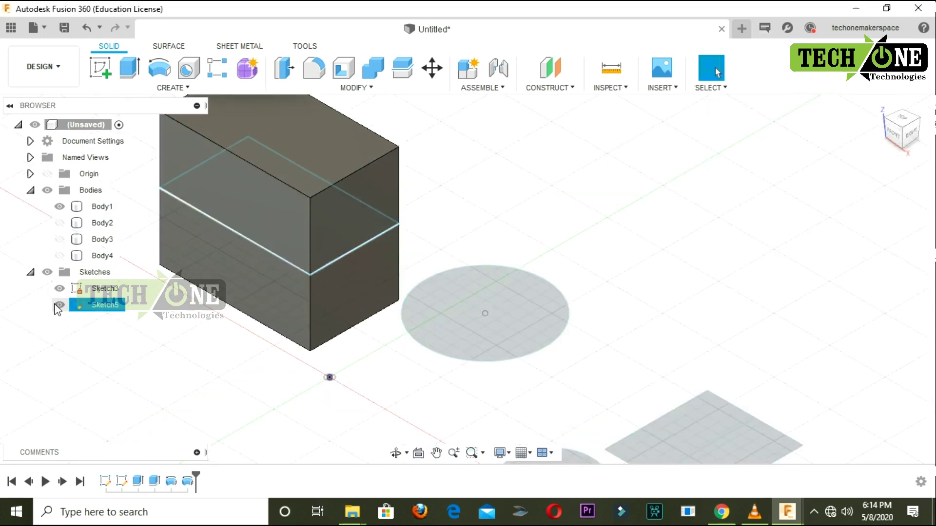
click(59, 306)
middle_drag(420, 282, 463, 333)
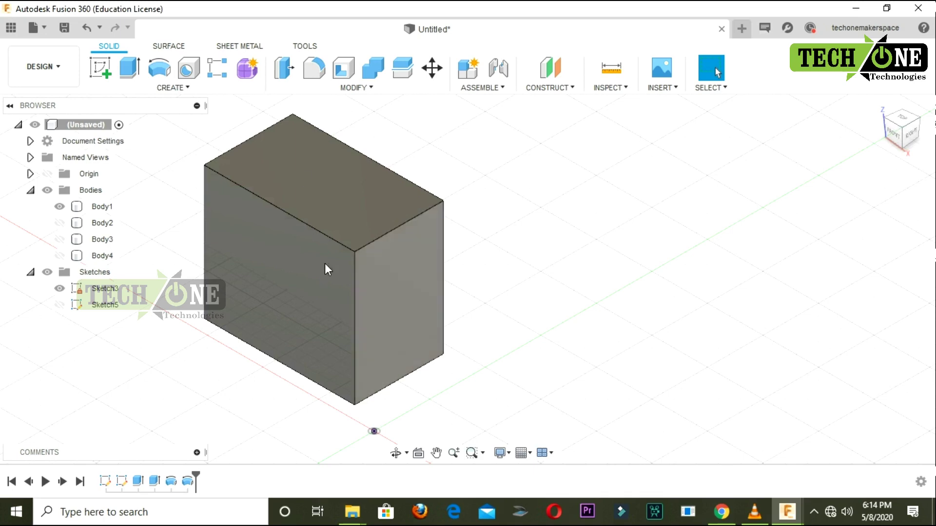
click(251, 282)
key(Escape)
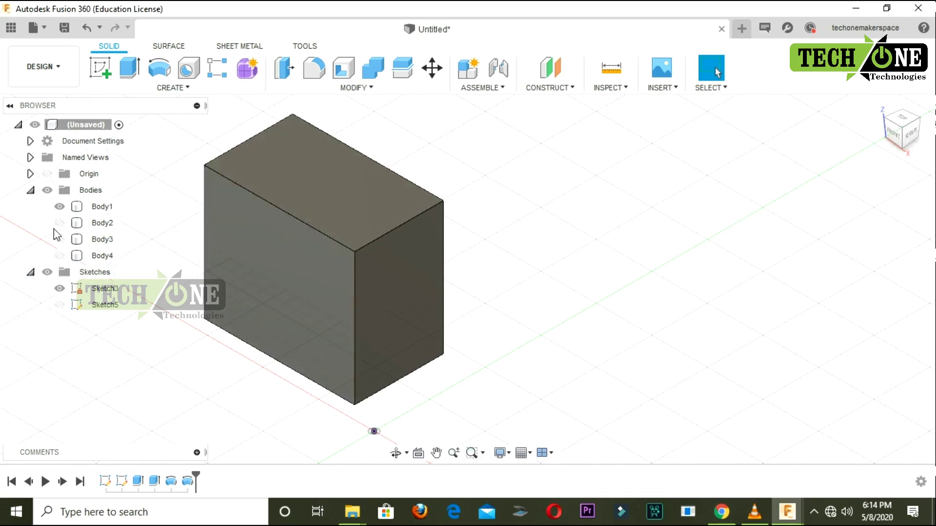
click(262, 147)
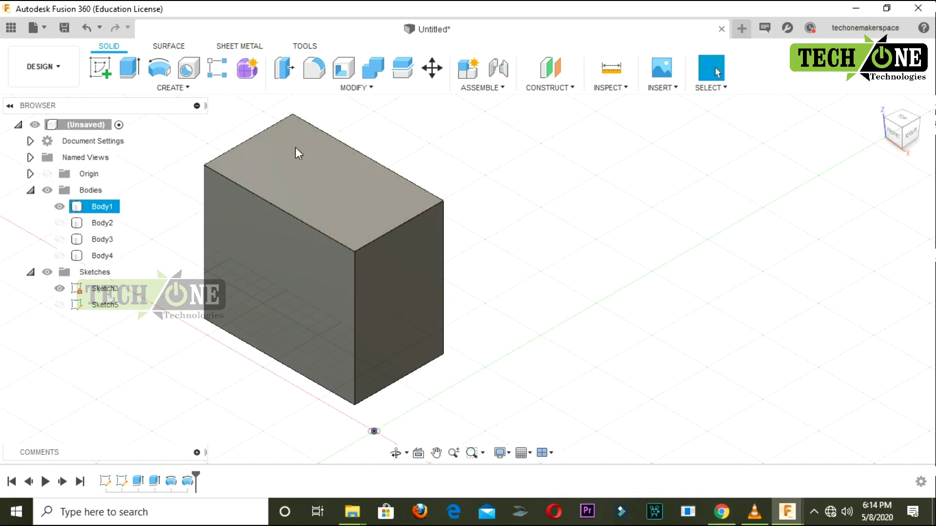
Sketch a centre-diameter circle in the middle of the box's top face as Sketch6.
click(107, 74)
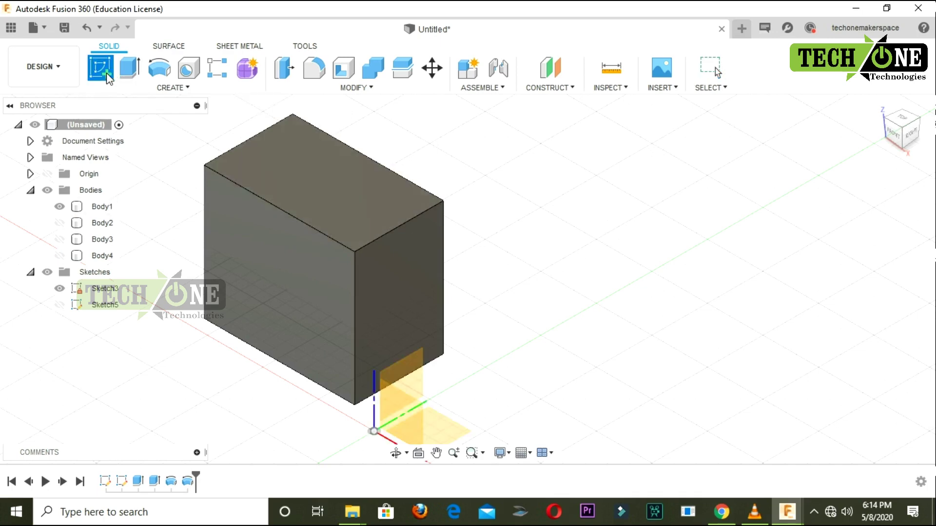
click(308, 170)
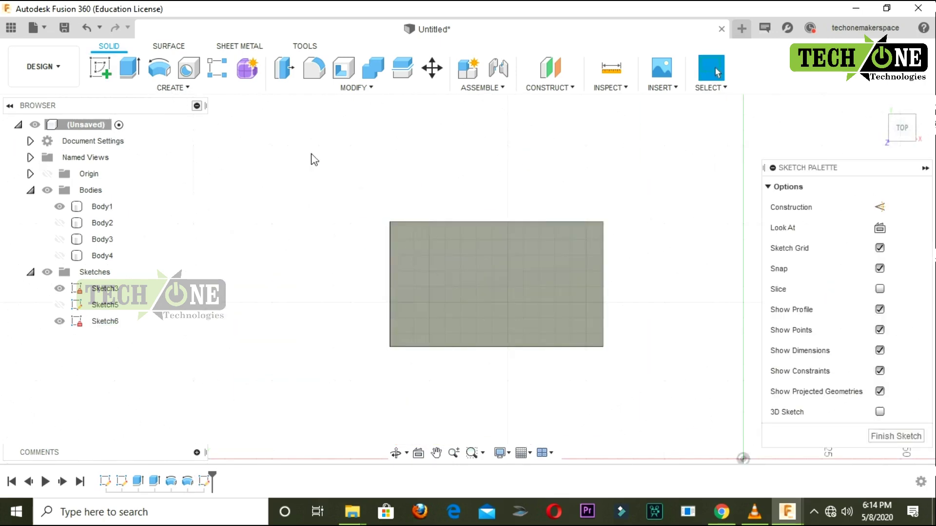
click(130, 68)
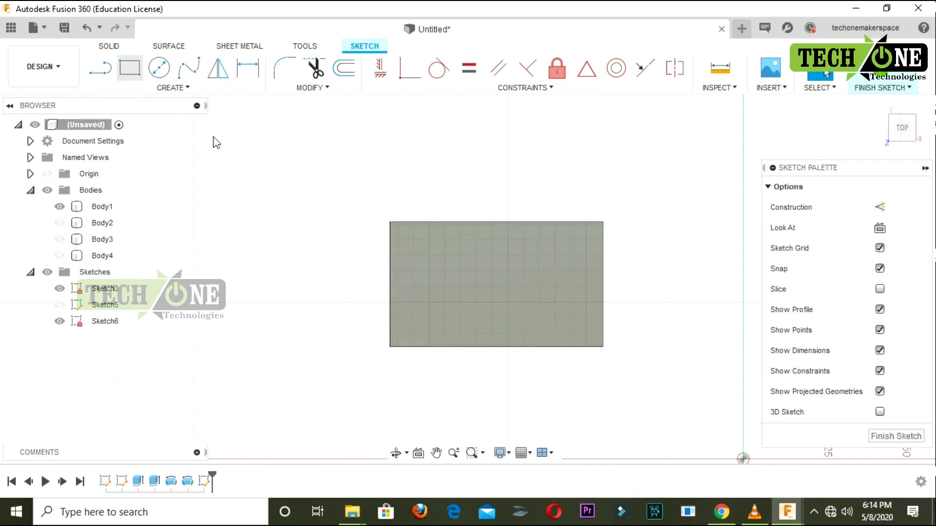
click(168, 70)
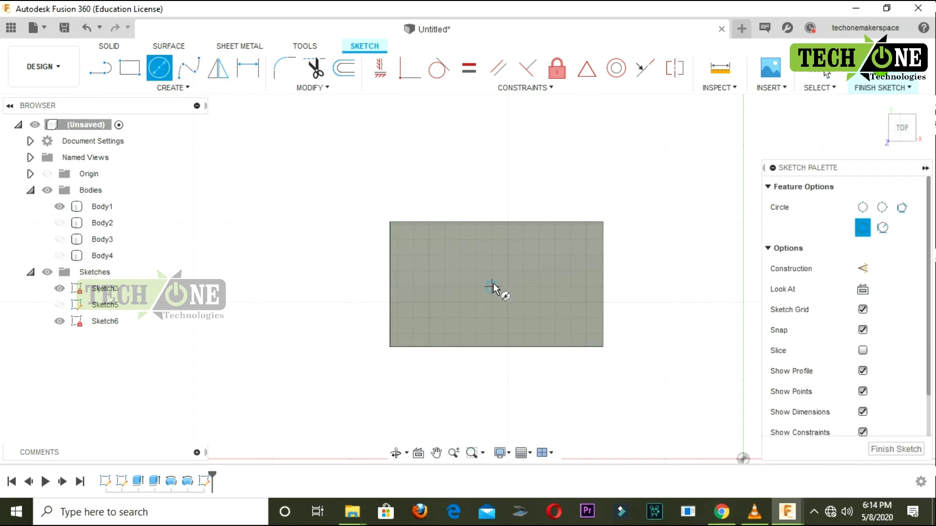
click(550, 287)
click(879, 87)
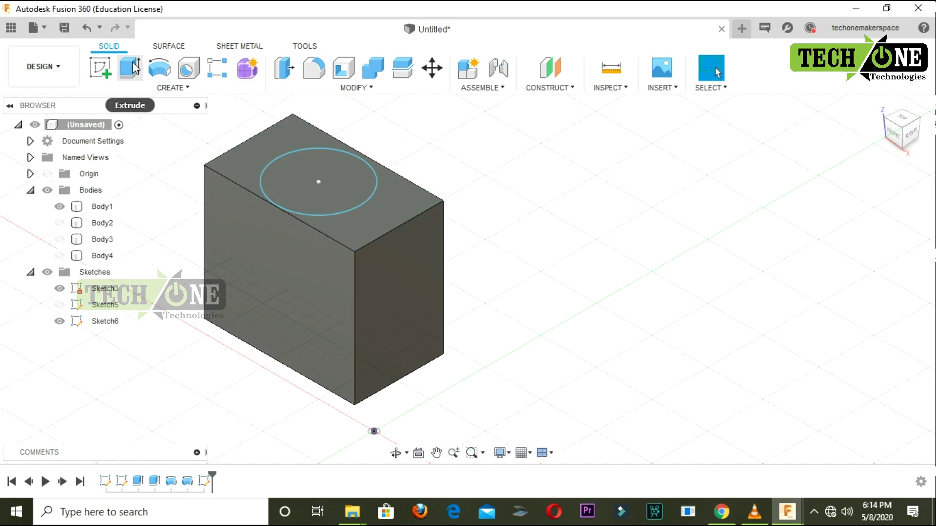
Extrude the top circle 25 mm upward as a joined boss, then switch the operation to Cut.
click(313, 202)
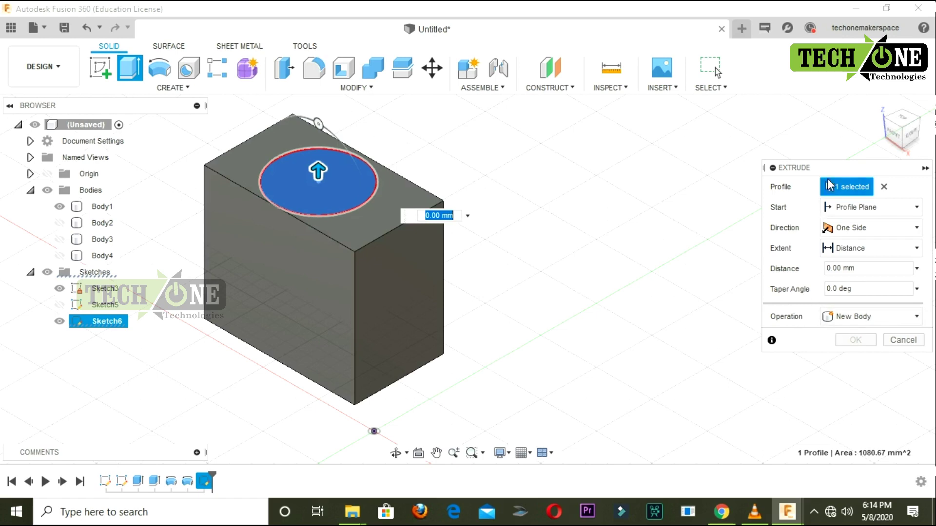
drag(810, 171, 636, 164)
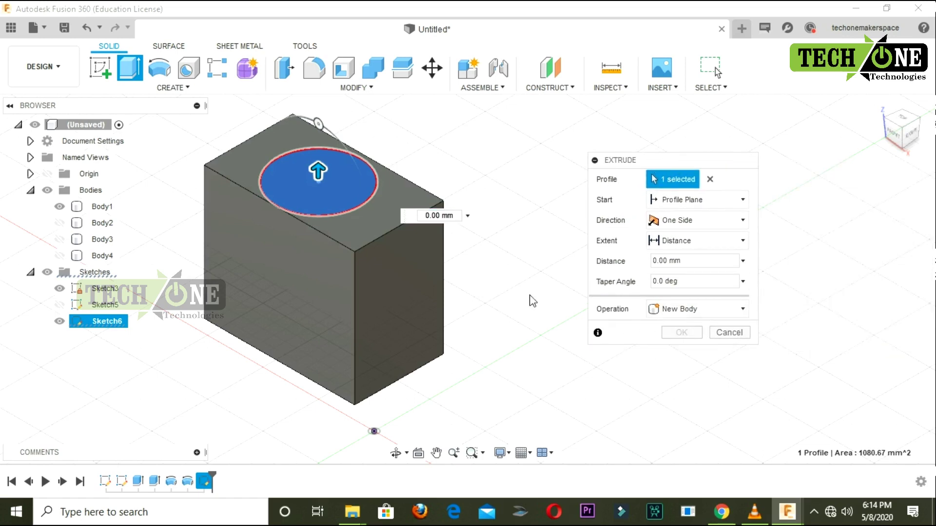
drag(318, 170, 317, 116)
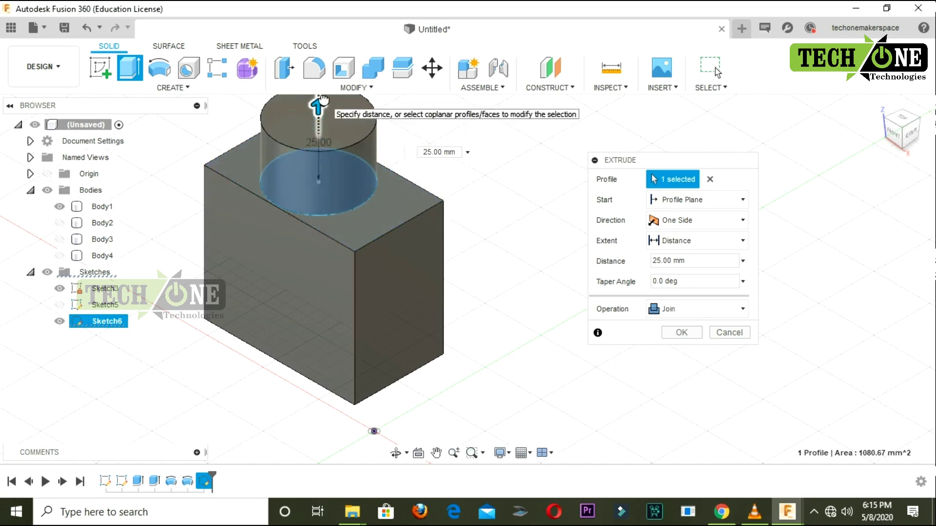
drag(317, 116, 317, 106)
middle_drag(481, 196, 478, 202)
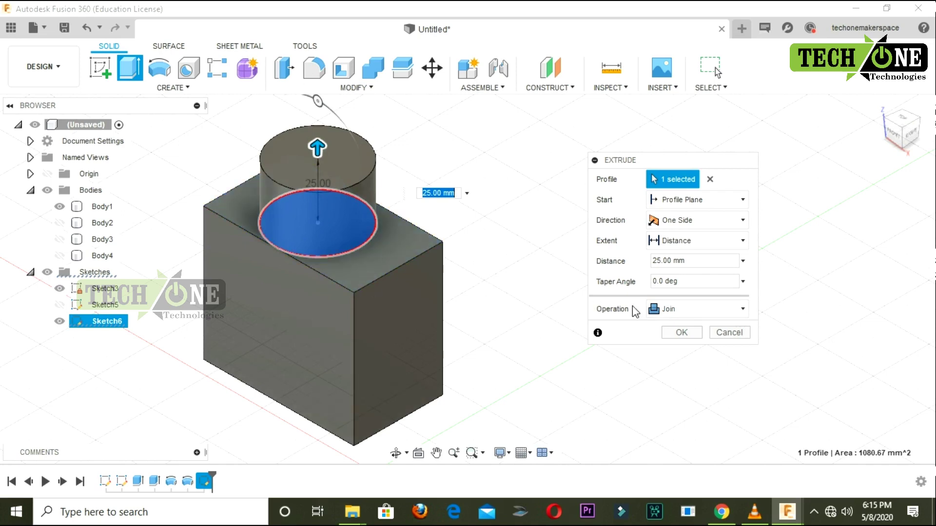
click(687, 313)
click(670, 345)
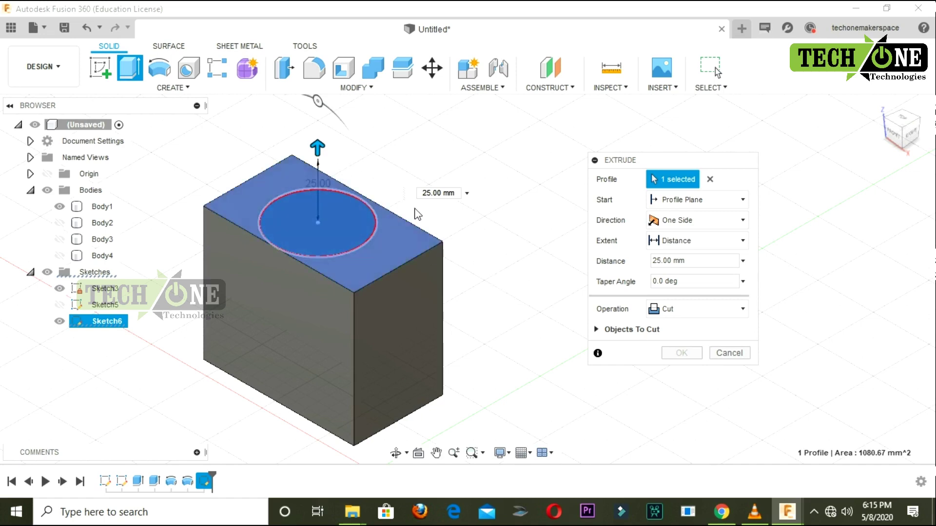
Run the circle's extrusion 55 mm down into the box with the Intersect operation.
mouse_move(317, 145)
mouse_down()
mouse_move(323, 121)
mouse_move(306, 247)
mouse_move(312, 273)
mouse_move(280, 365)
mouse_move(286, 341)
mouse_up()
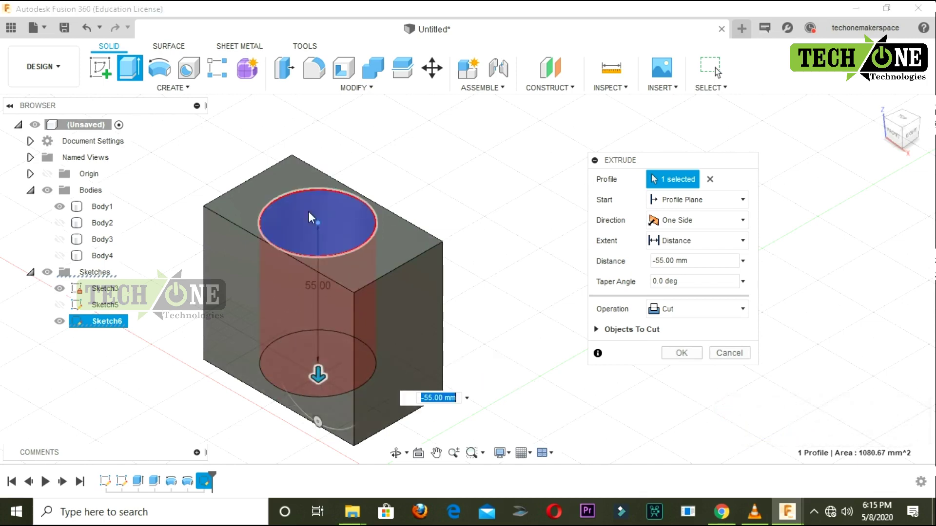
click(677, 311)
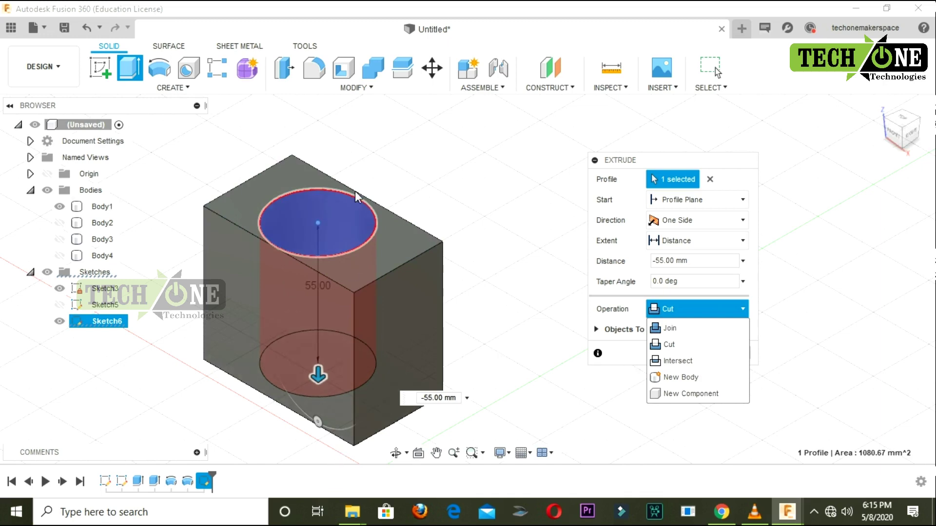
click(678, 361)
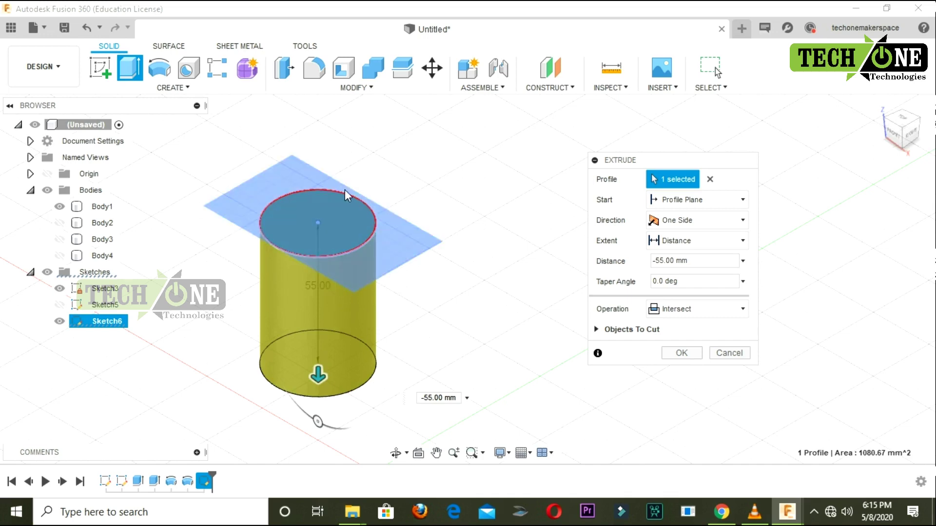
middle_drag(489, 305, 523, 262)
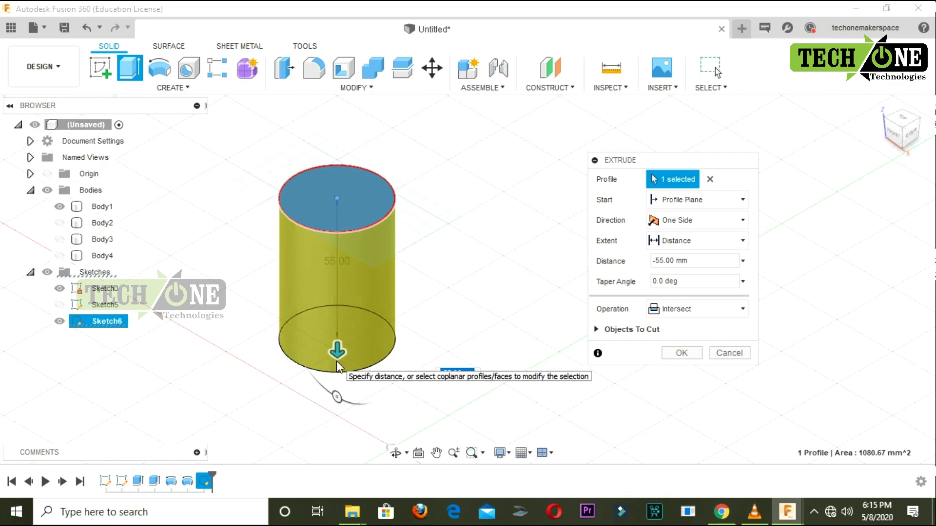
Apply the intersect extrusion and draw a 50 × 50 mm square box base on the ground plane.
click(690, 356)
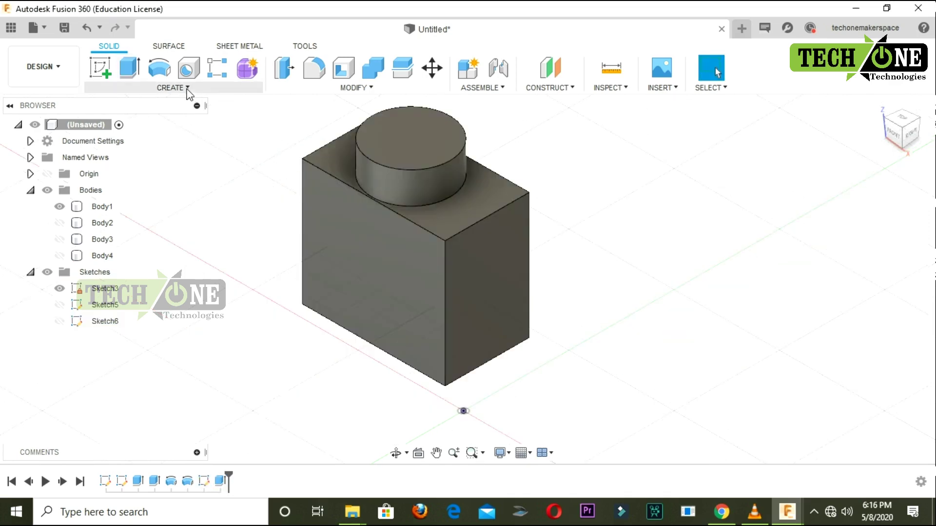
click(188, 91)
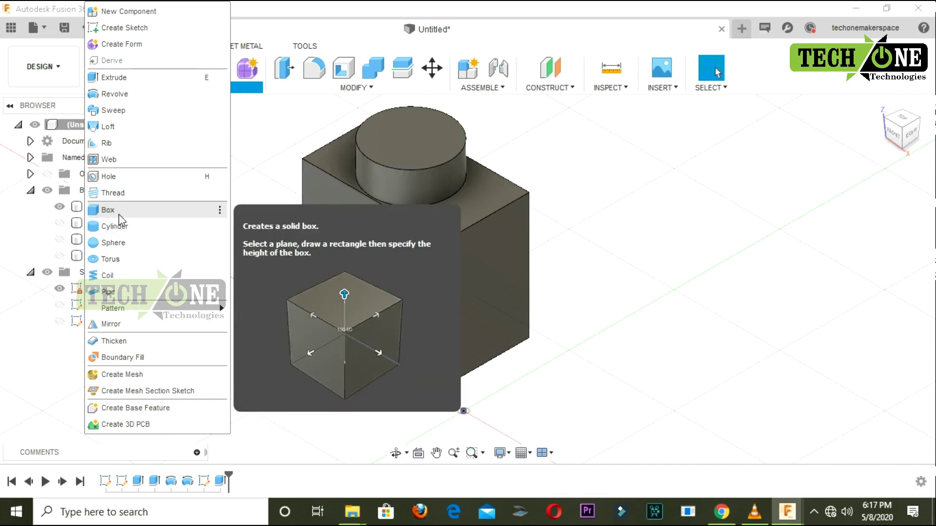
click(120, 213)
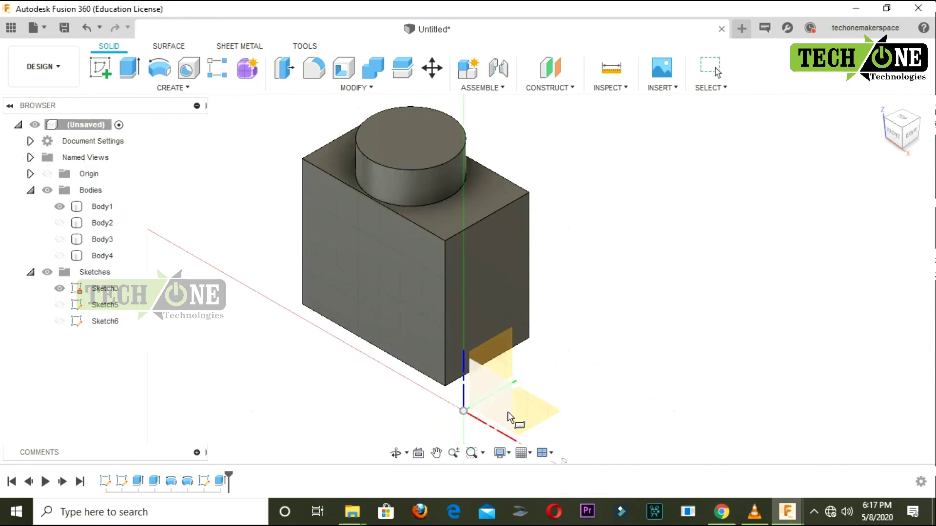
click(536, 405)
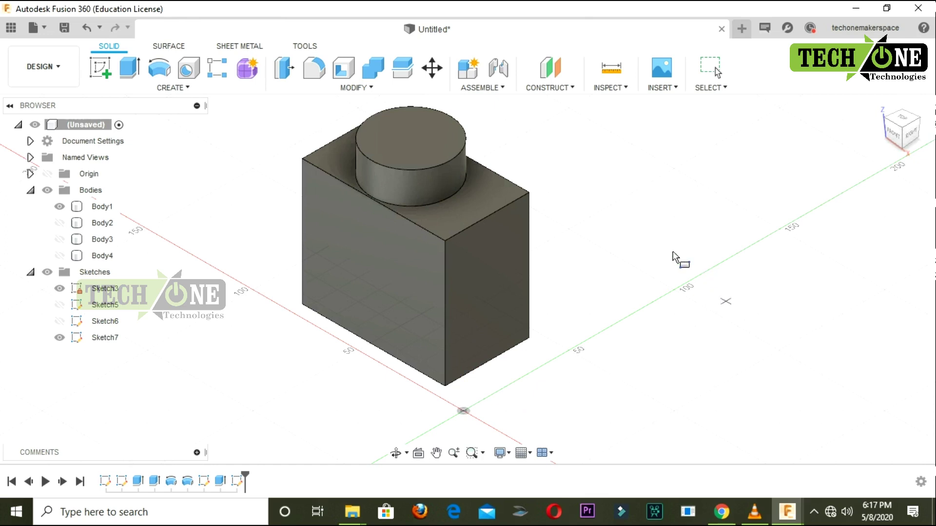
click(660, 250)
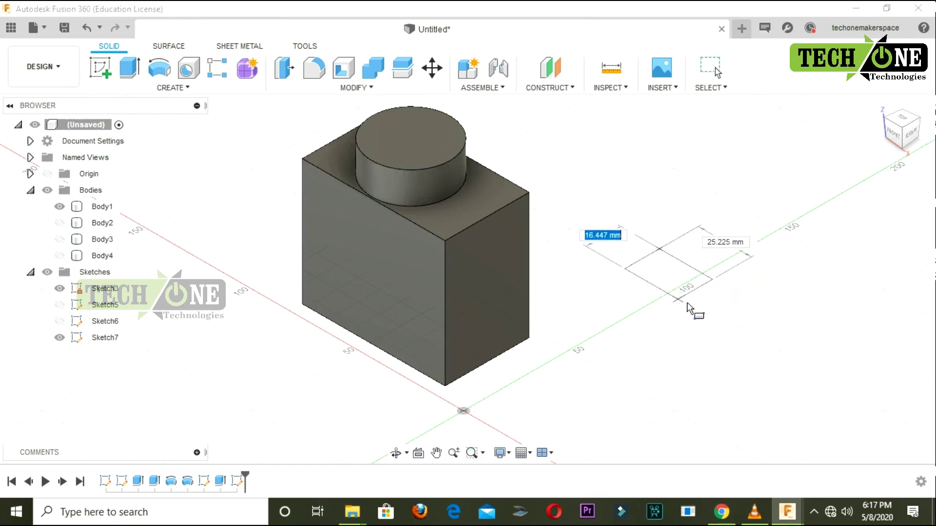
text(50)
key(Tab)
key(Tab)
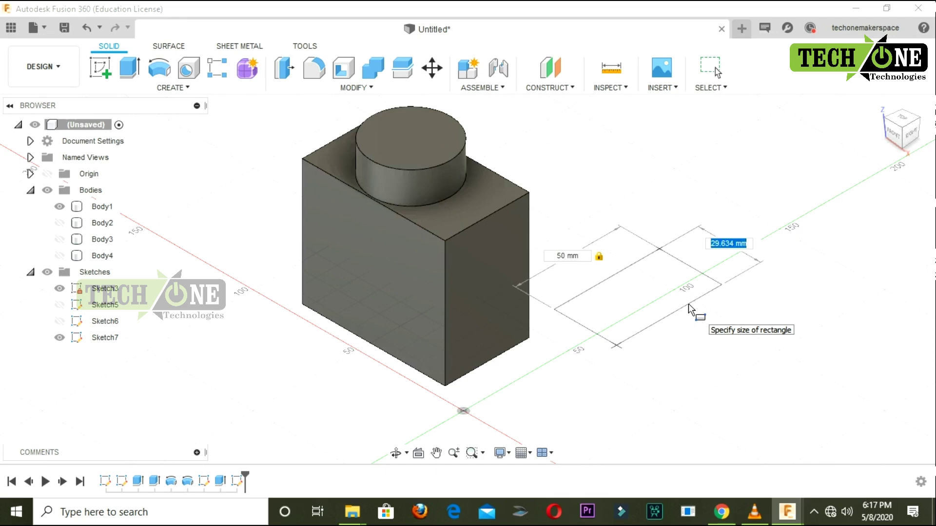
key(Tab)
key(Tab)
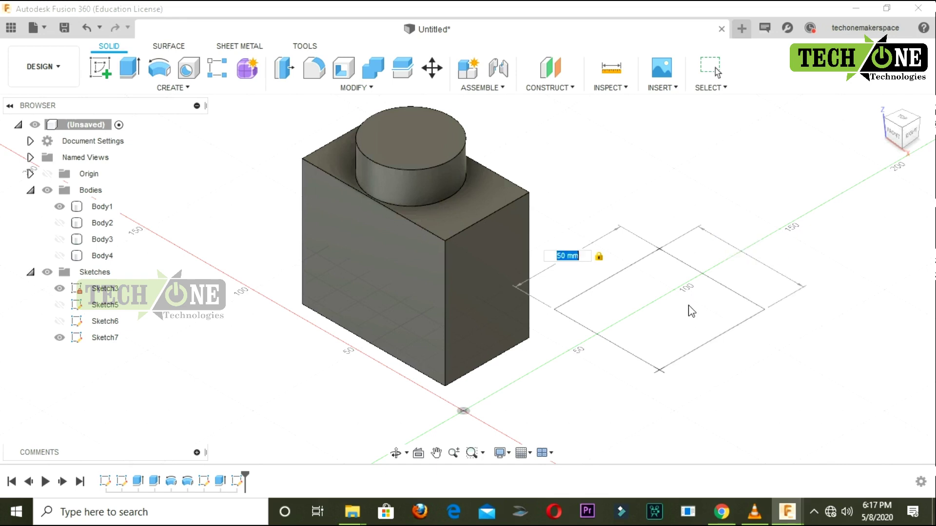
key(Return)
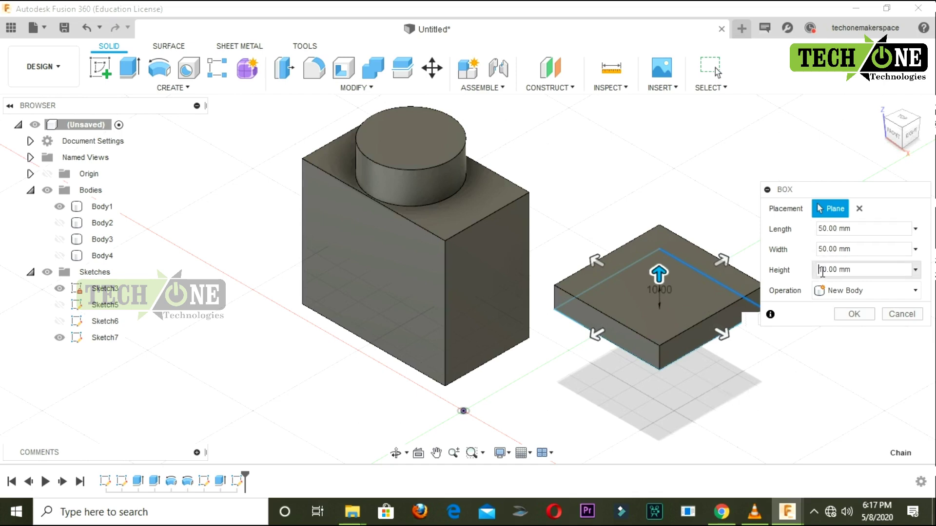
Set the box height to 50 mm to finish the cube.
click(825, 272)
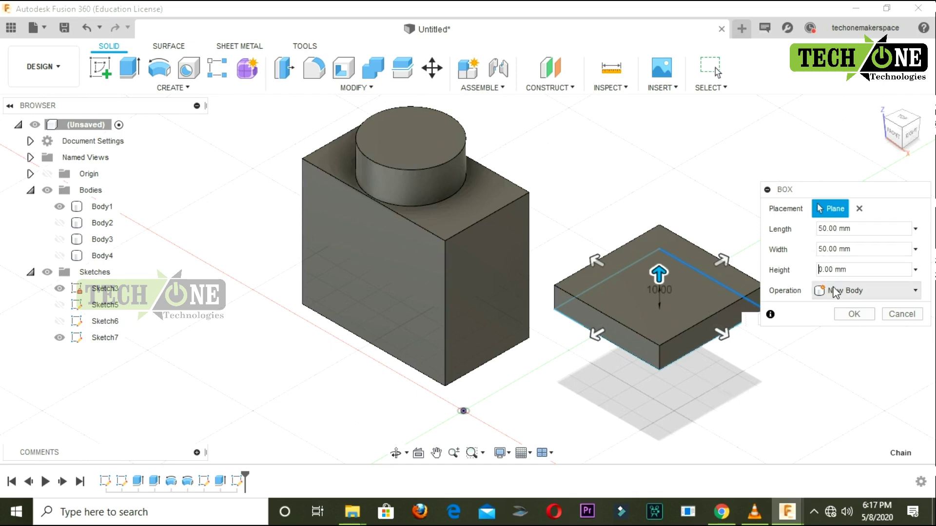
text(5)
click(852, 316)
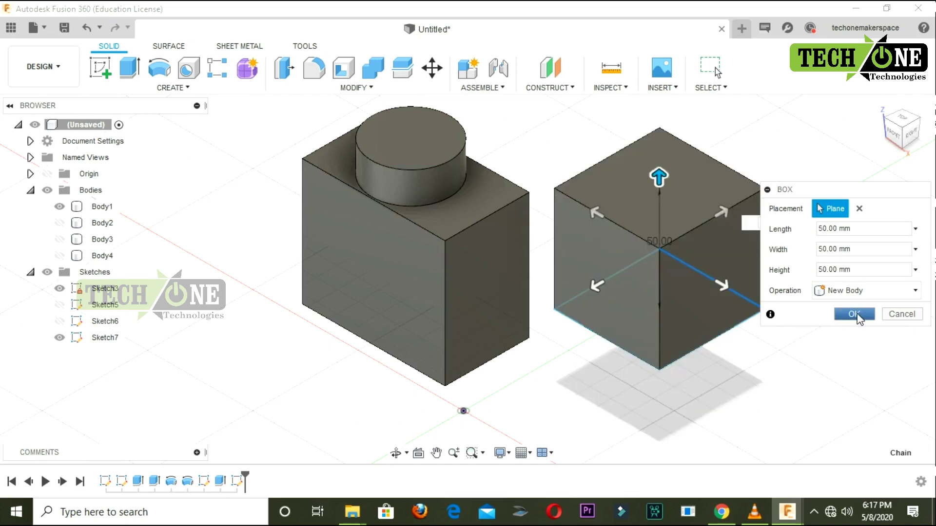
middle_drag(719, 391, 663, 401)
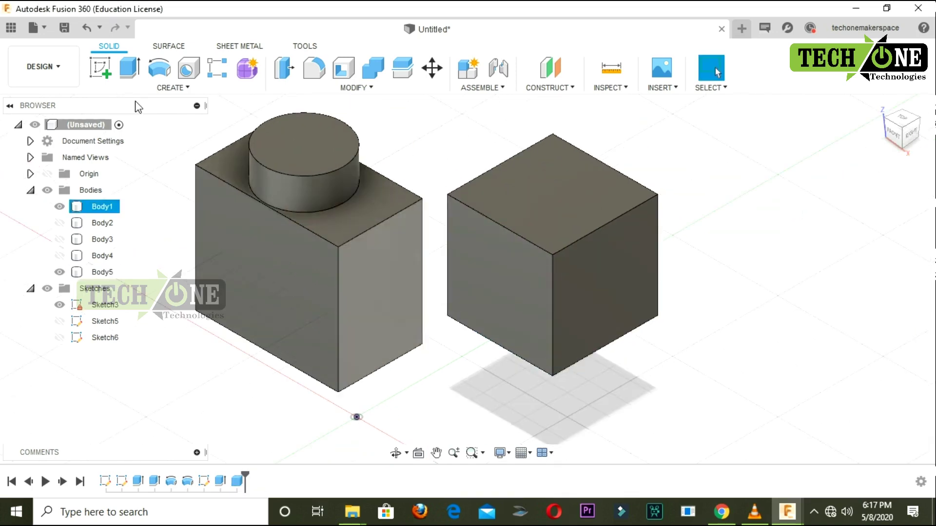
Create a 30 mm-diameter, 20 mm-tall cylinder on the ground plane beside the cube.
click(171, 88)
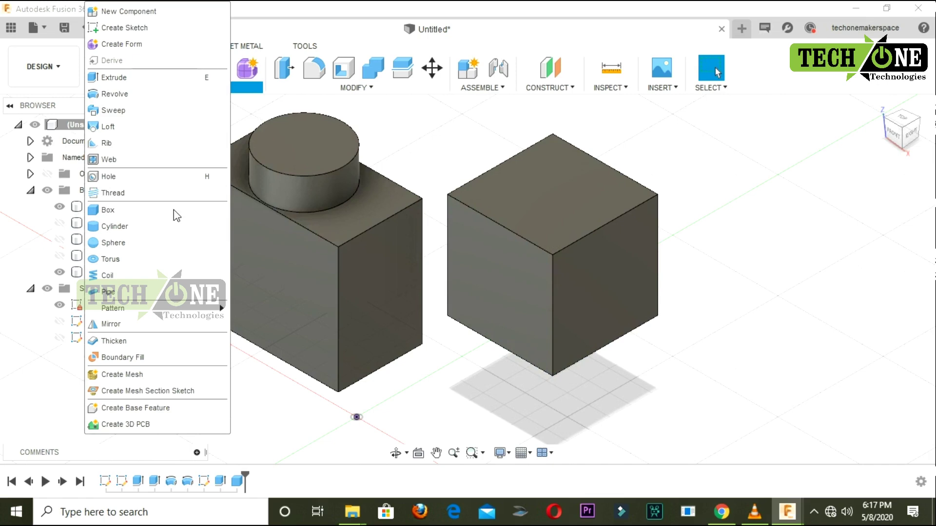
click(162, 233)
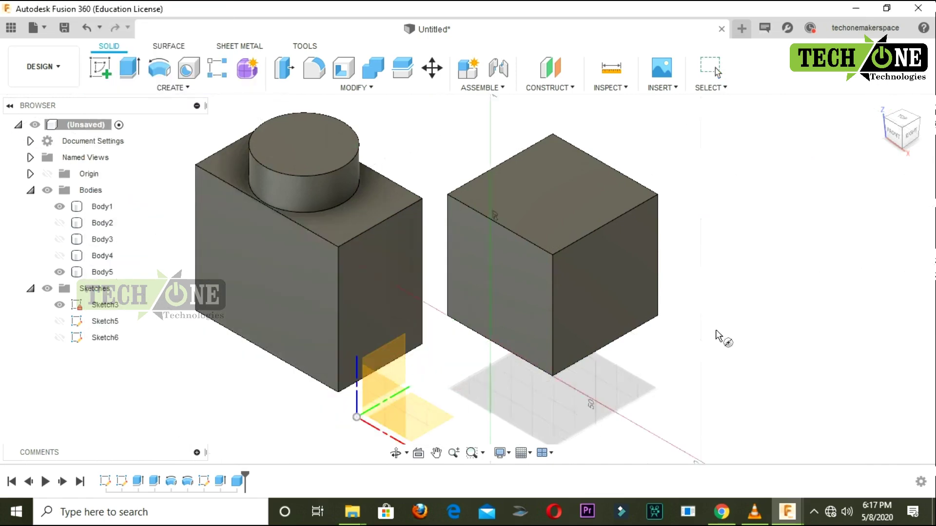
scroll(205, 312, up, 5)
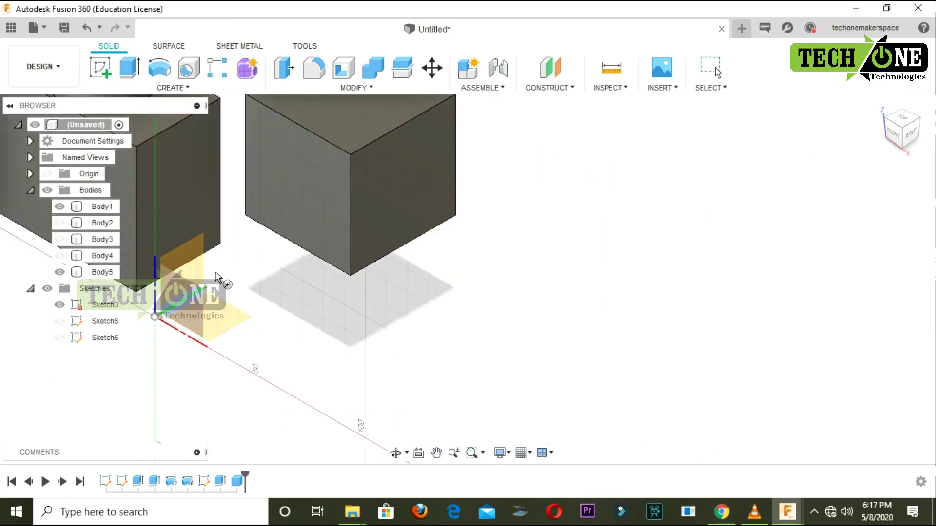
click(219, 325)
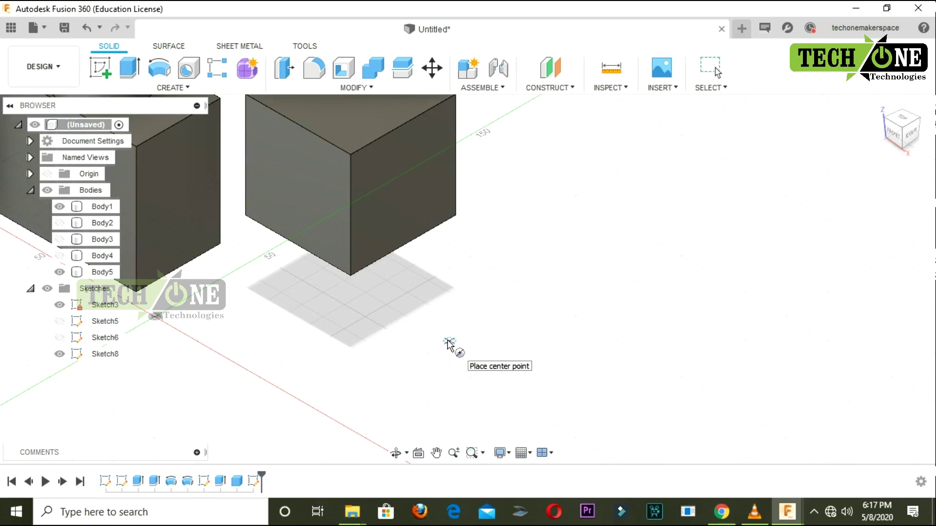
click(449, 342)
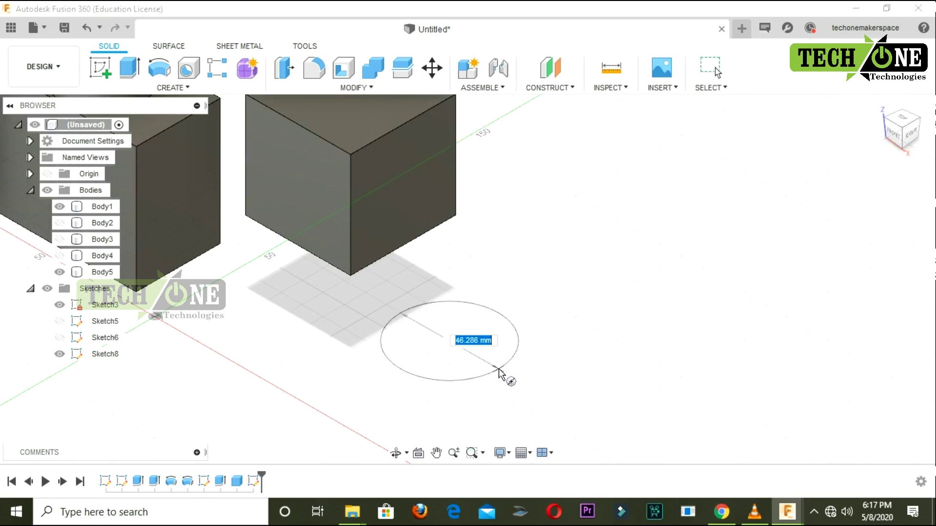
text(30)
key(Tab)
key(Return)
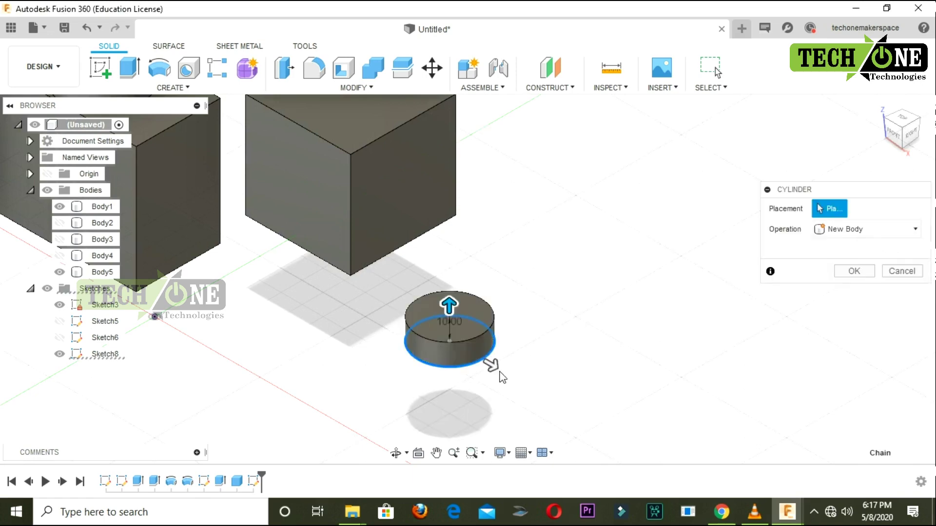
text(20)
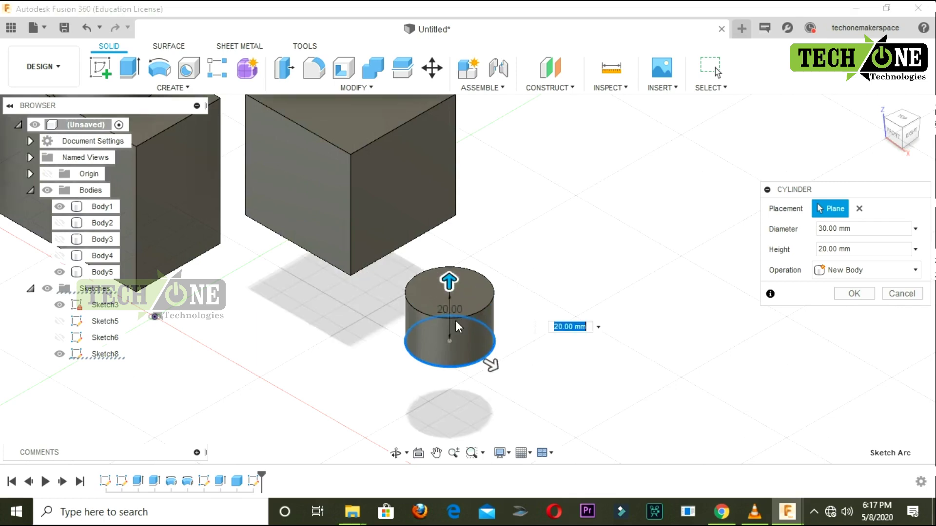
key(Return)
scroll(560, 280, down, 1)
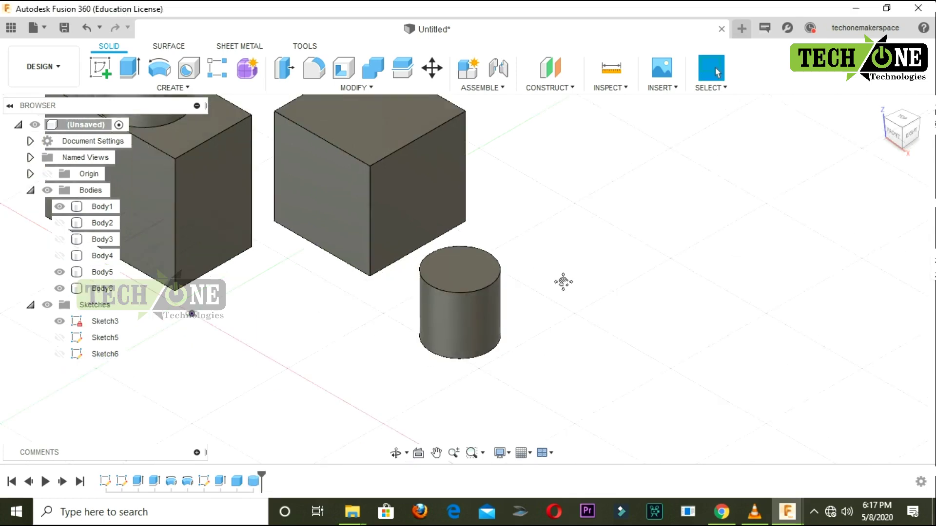
scroll(564, 288, down, 2)
click(171, 88)
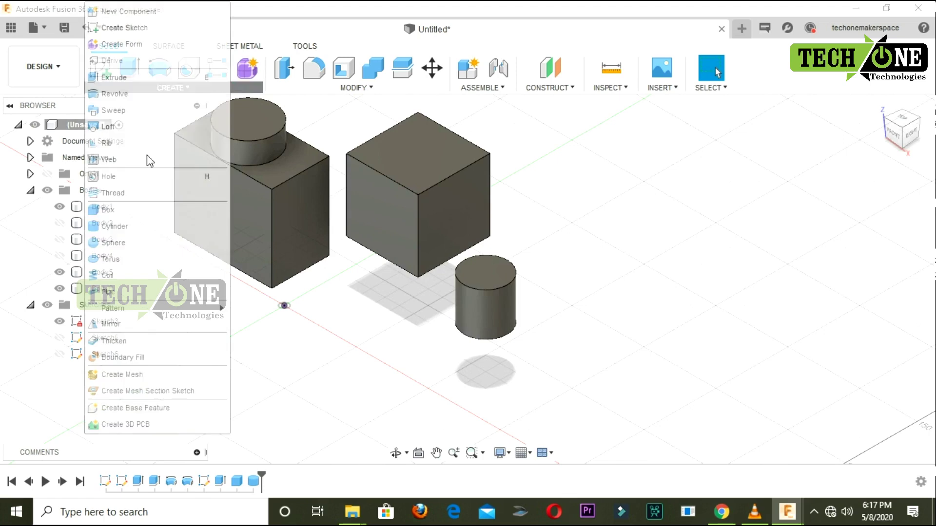
Place a 30 mm-diameter sphere on the ground plane to the right of the cube.
click(122, 244)
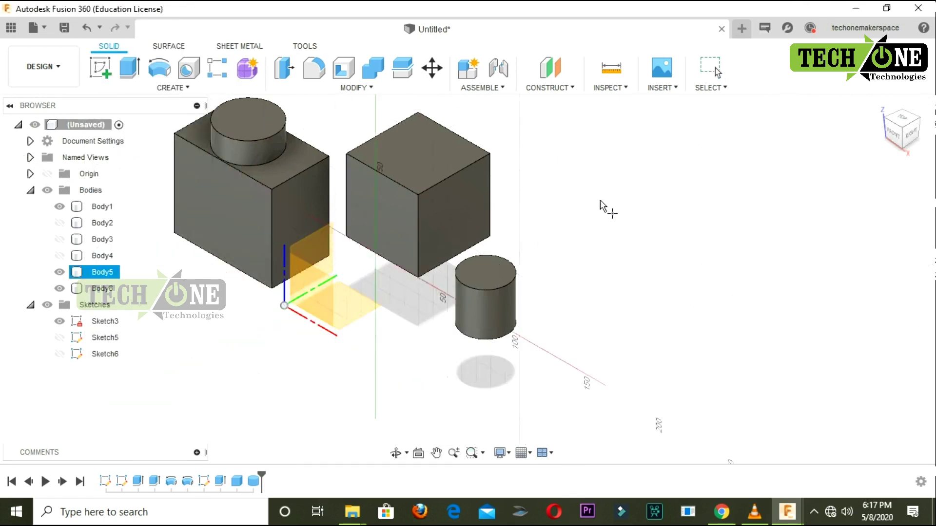
click(575, 196)
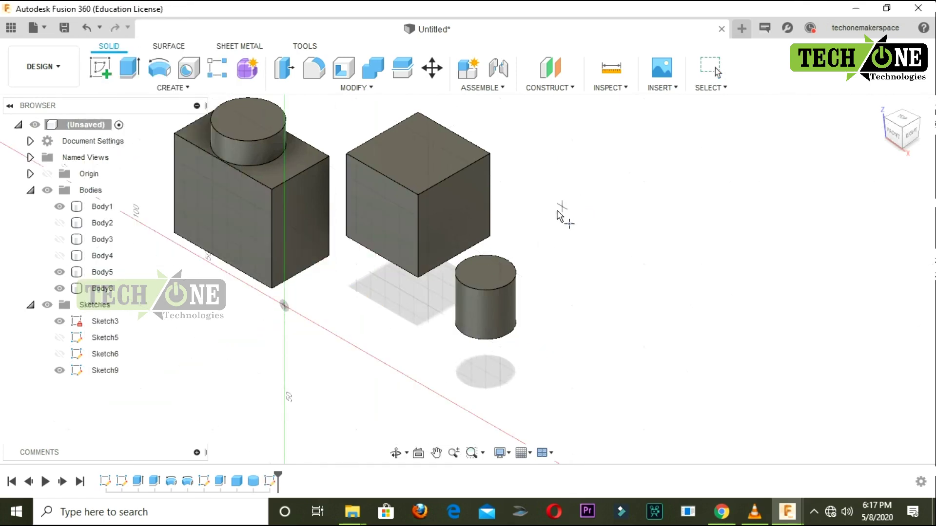
click(600, 190)
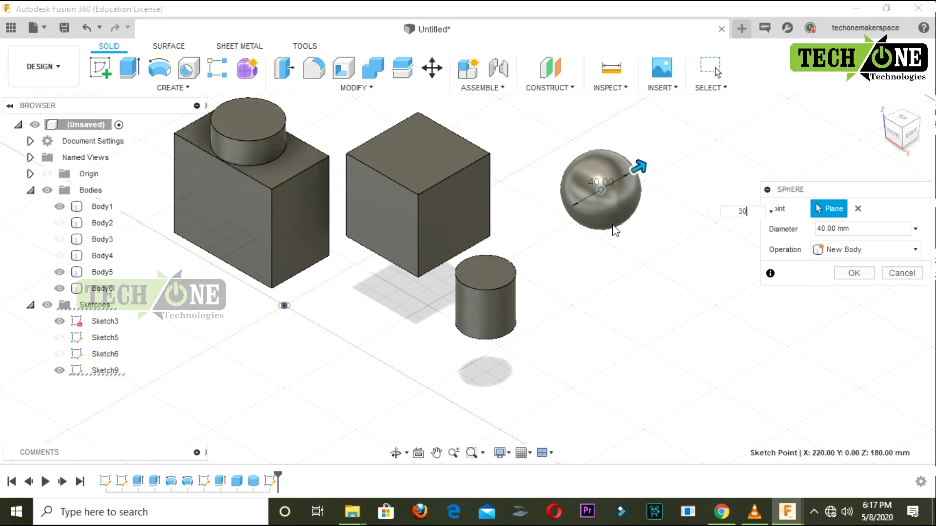
key(Return)
key(Return)
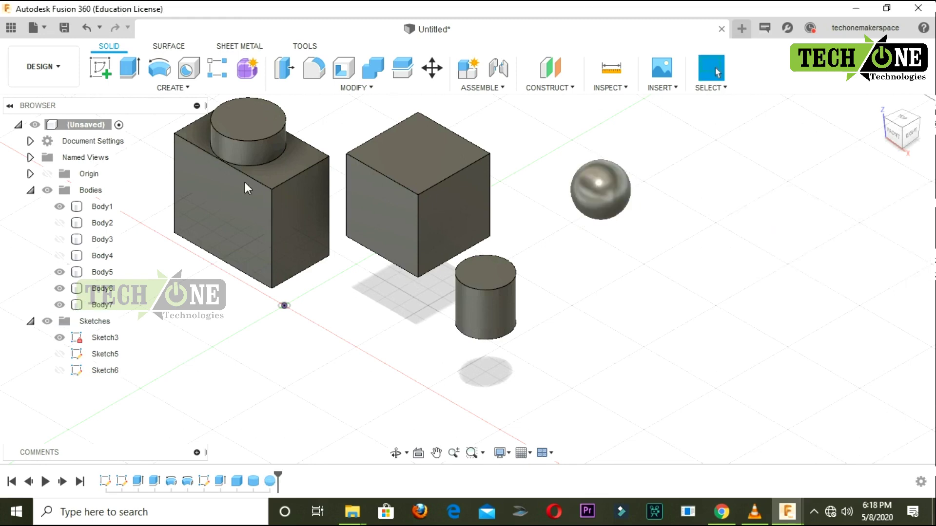
click(171, 89)
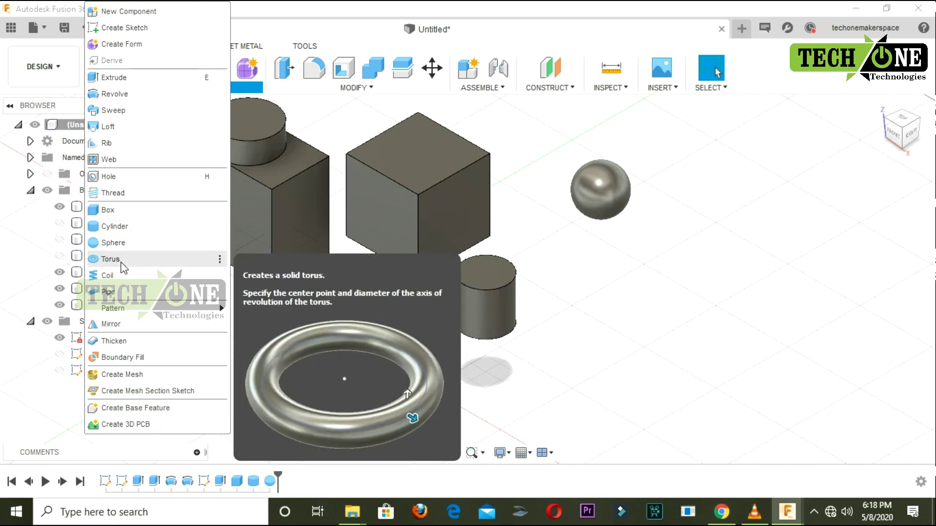
Create a torus with a 10 mm tube on the ground plane in front of the box.
click(110, 259)
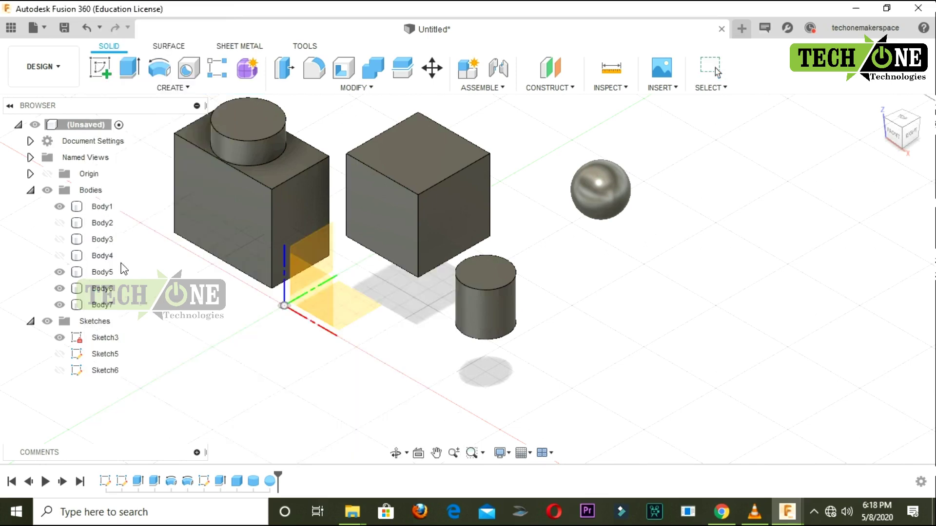
click(353, 320)
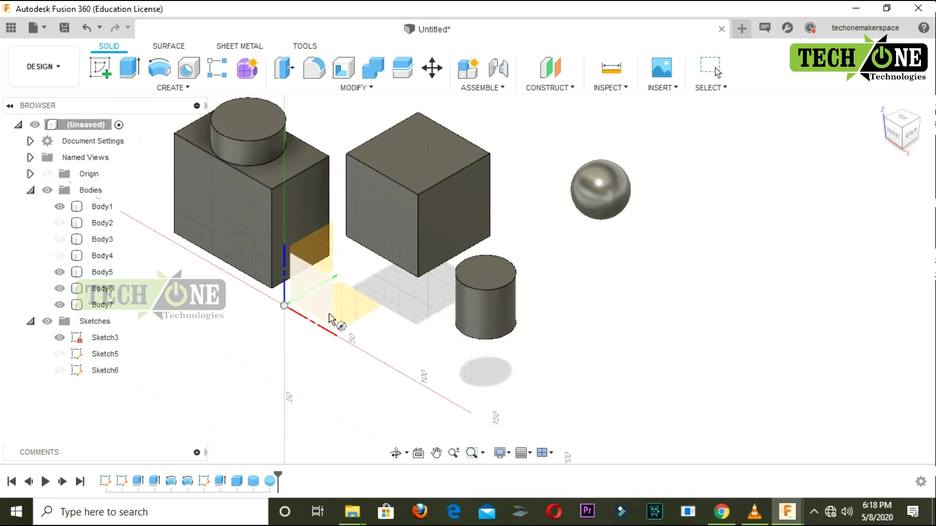
click(353, 319)
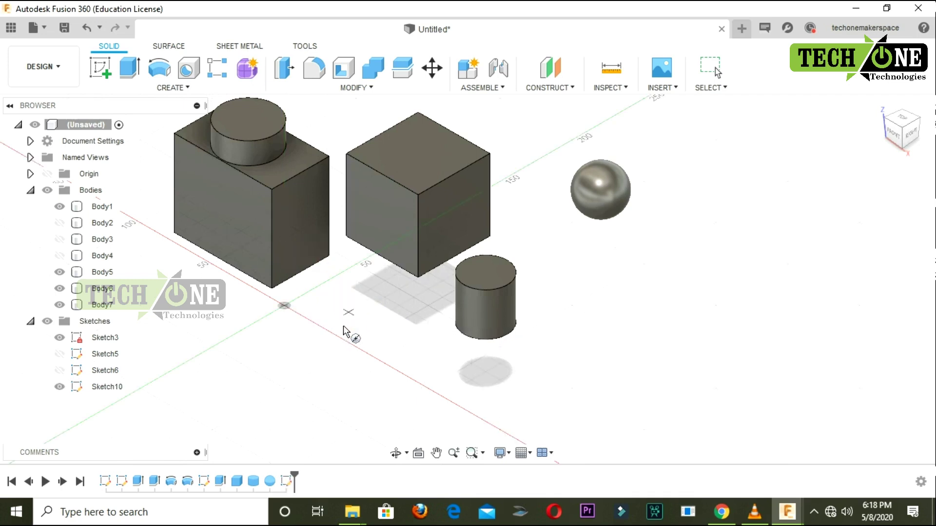
click(257, 345)
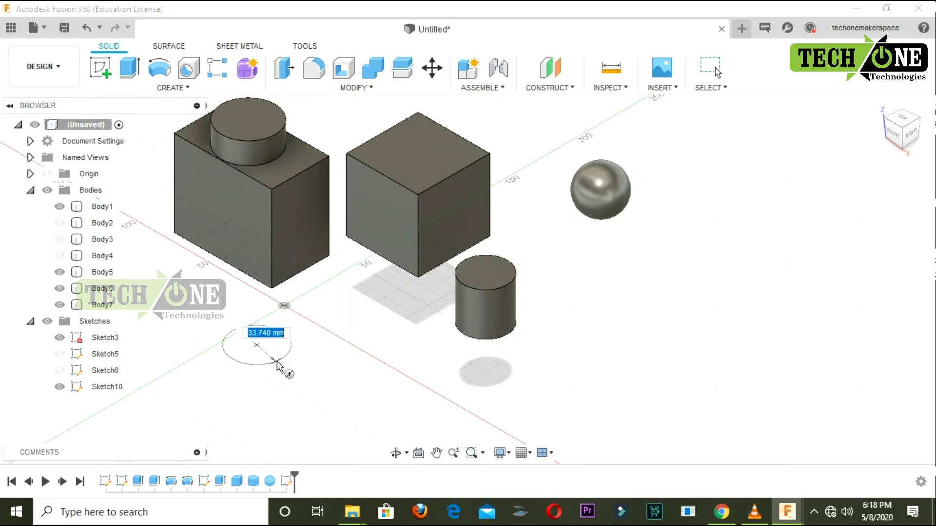
click(274, 362)
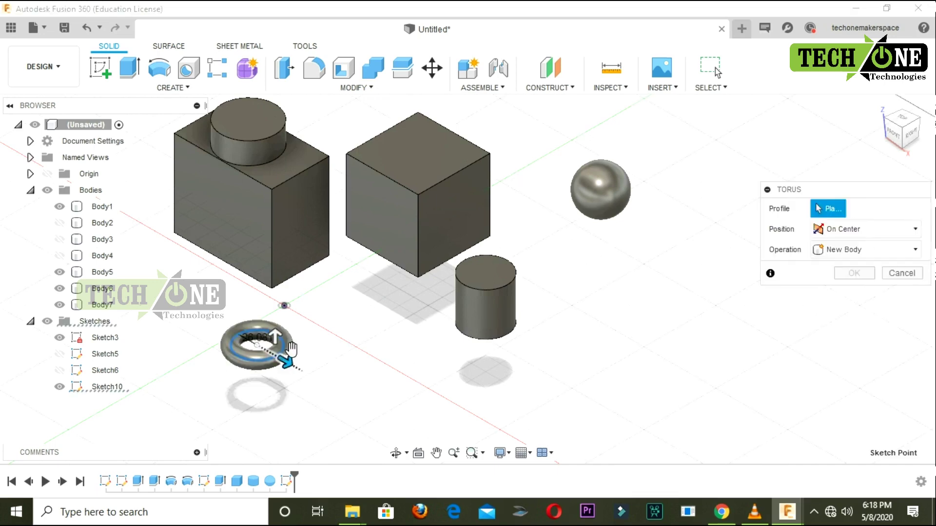
scroll(284, 360, up, 1)
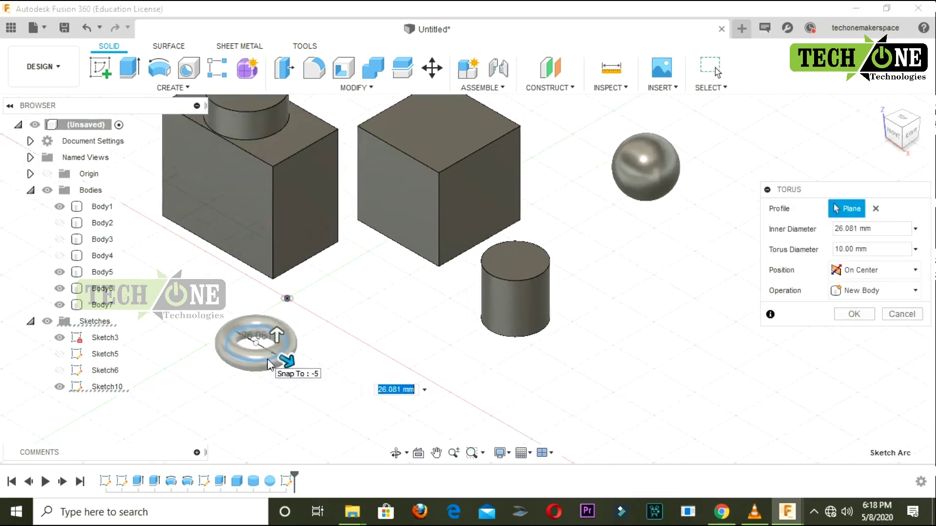
scroll(282, 358, up, 2)
scroll(288, 361, up, 2)
mouse_move(301, 369)
mouse_down()
mouse_move(316, 383)
mouse_move(296, 365)
mouse_up()
text(30)
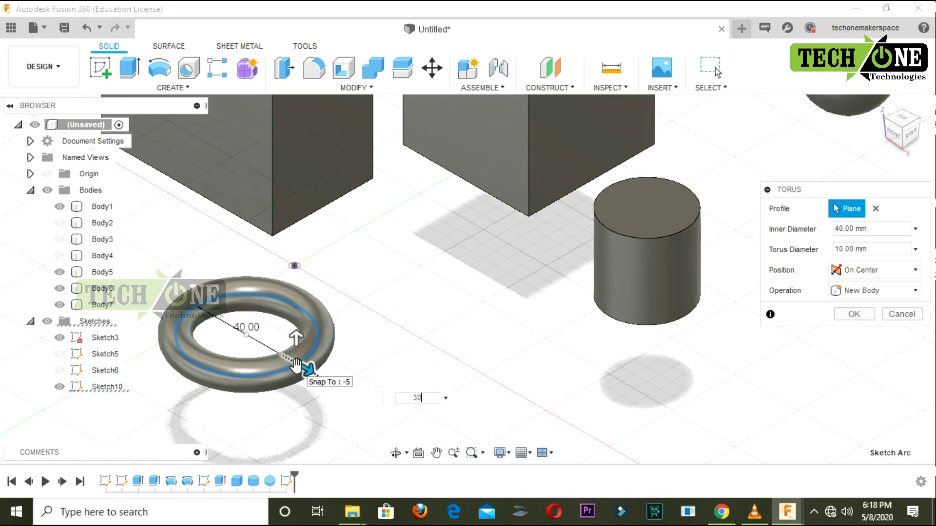
key(Return)
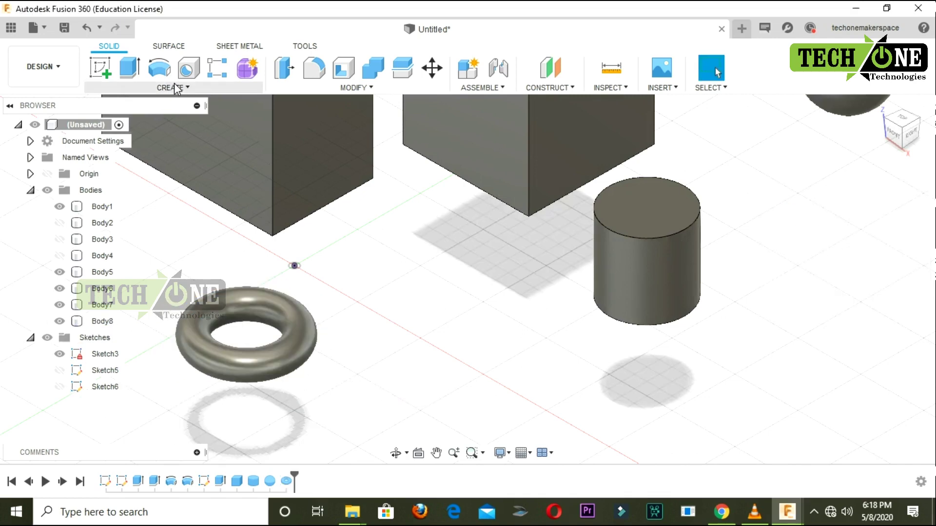
click(176, 89)
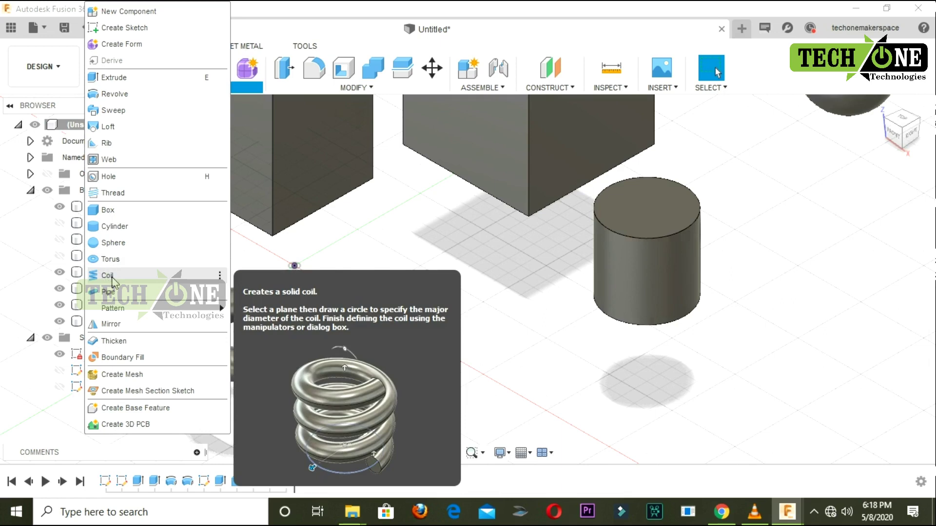
Start a 17.58 mm-diameter coil on the ground plane and stretch it to 35 mm tall.
click(107, 276)
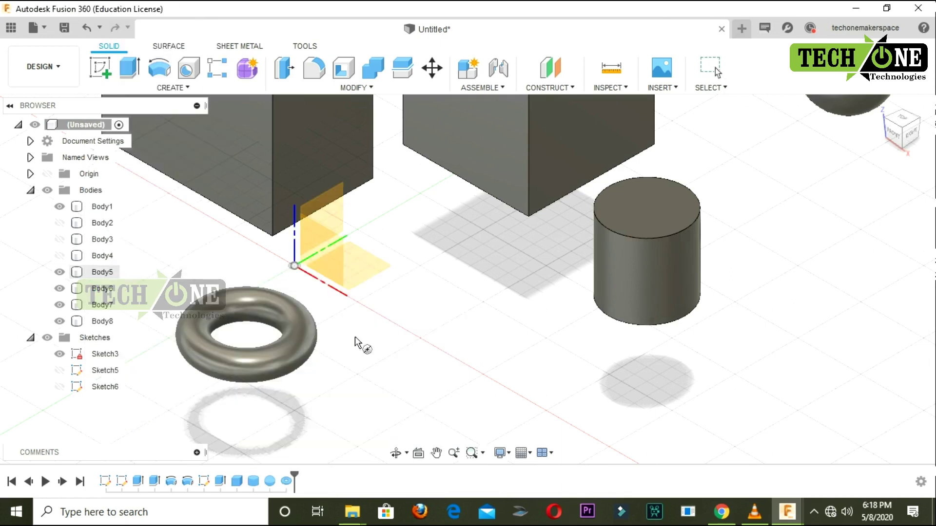
click(382, 277)
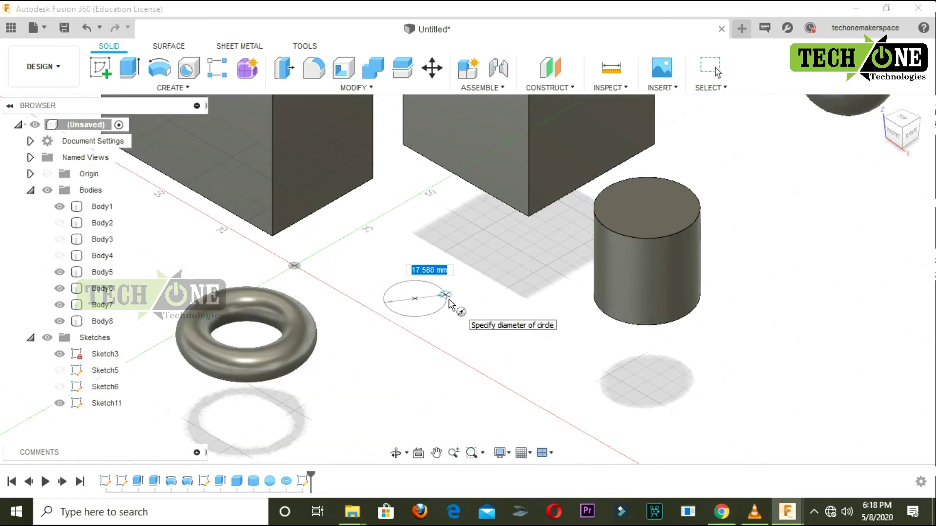
click(449, 300)
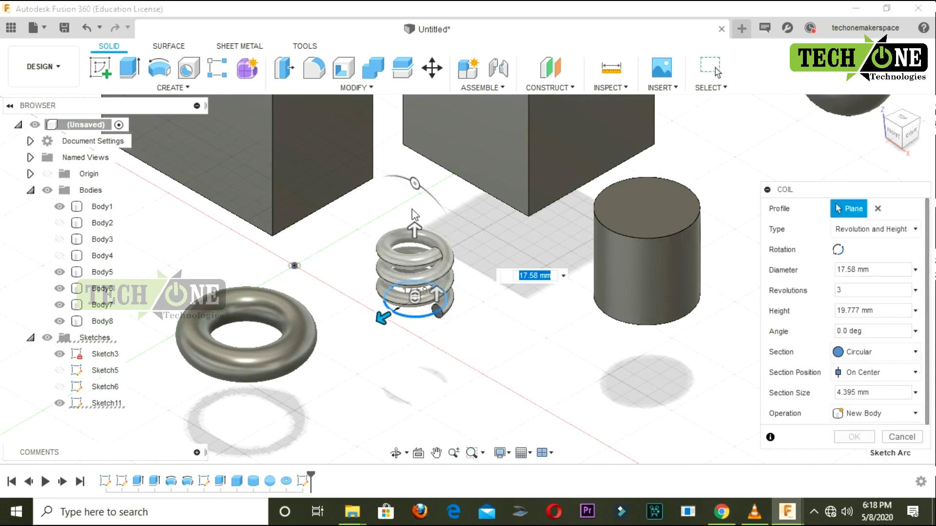
mouse_move(415, 228)
mouse_down()
mouse_move(412, 190)
mouse_move(414, 200)
mouse_up()
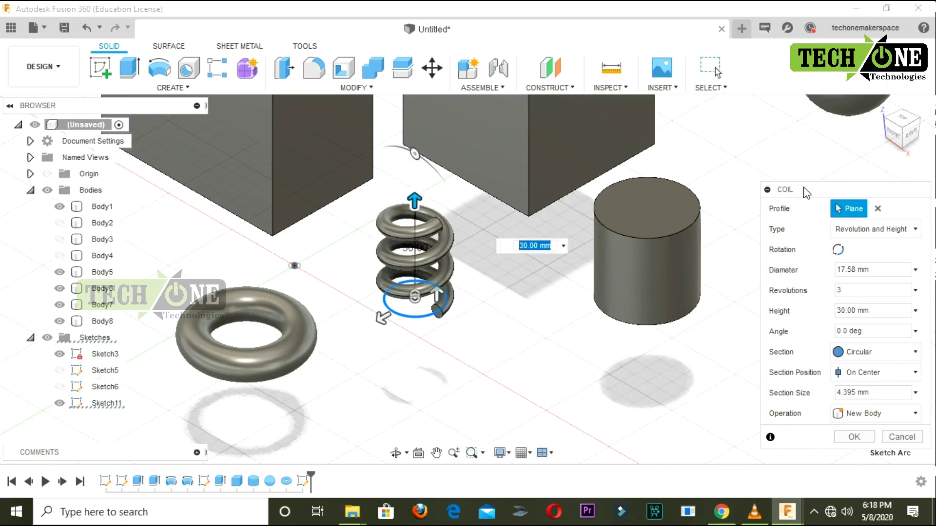
drag(805, 192, 742, 167)
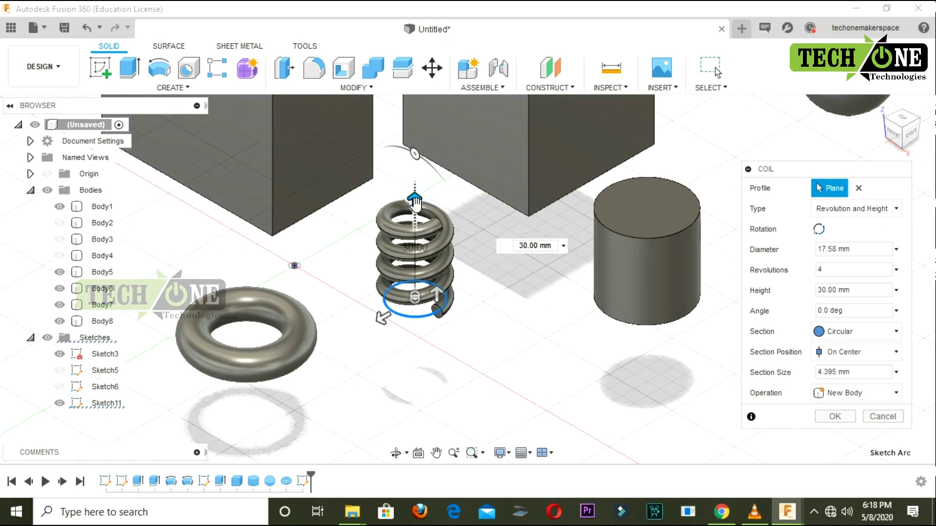
drag(415, 200, 414, 186)
Try square and triangular sections, keep Circular, and create the 4-turn coil.
click(876, 337)
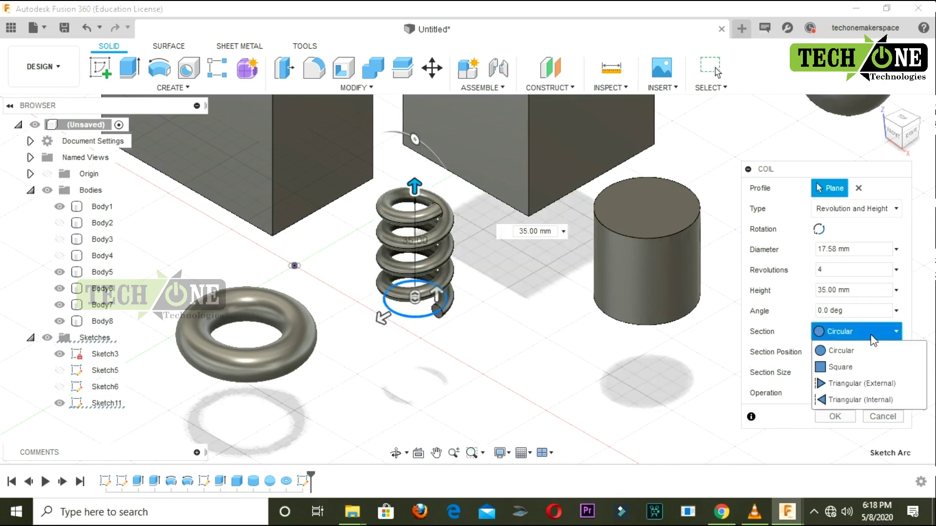
click(851, 356)
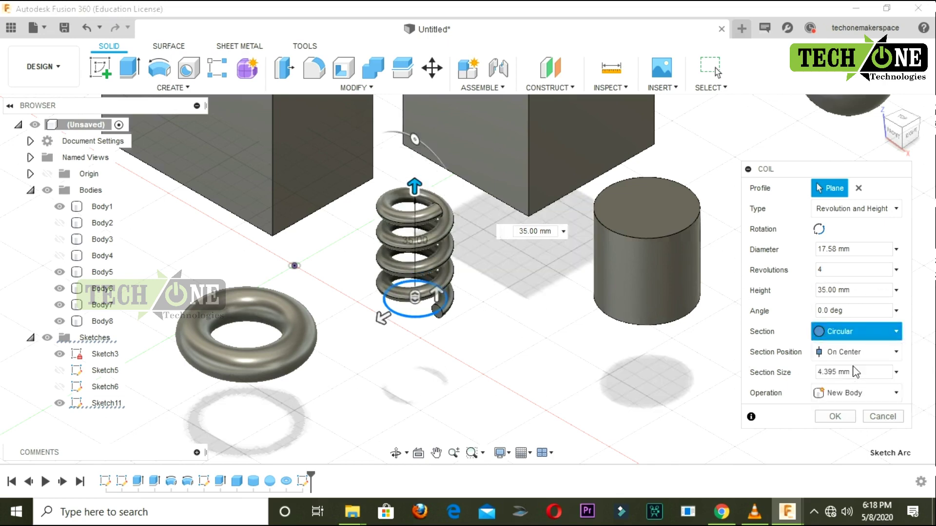
click(846, 336)
click(833, 382)
click(842, 335)
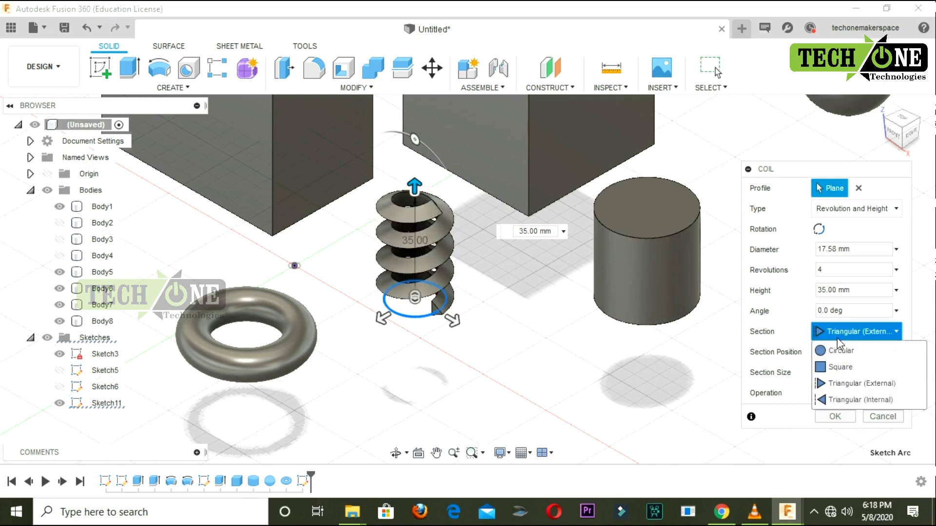
click(840, 350)
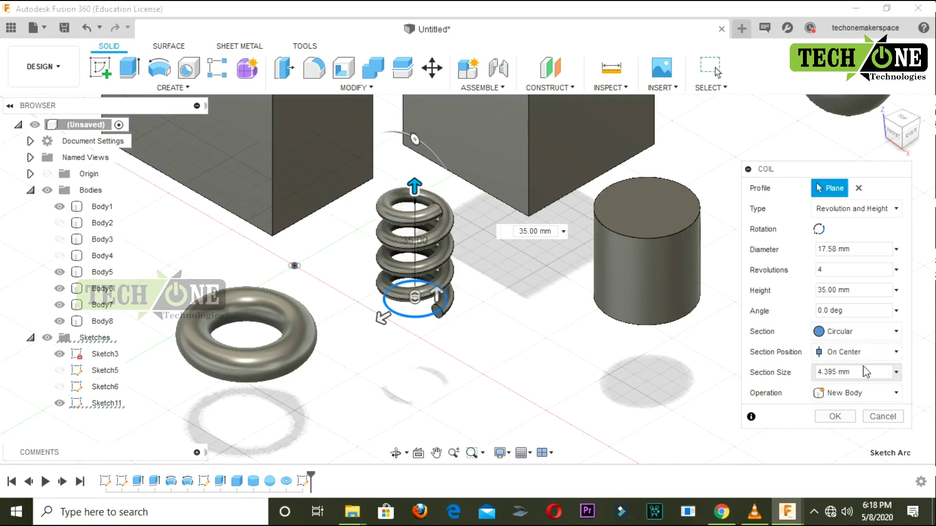
click(834, 415)
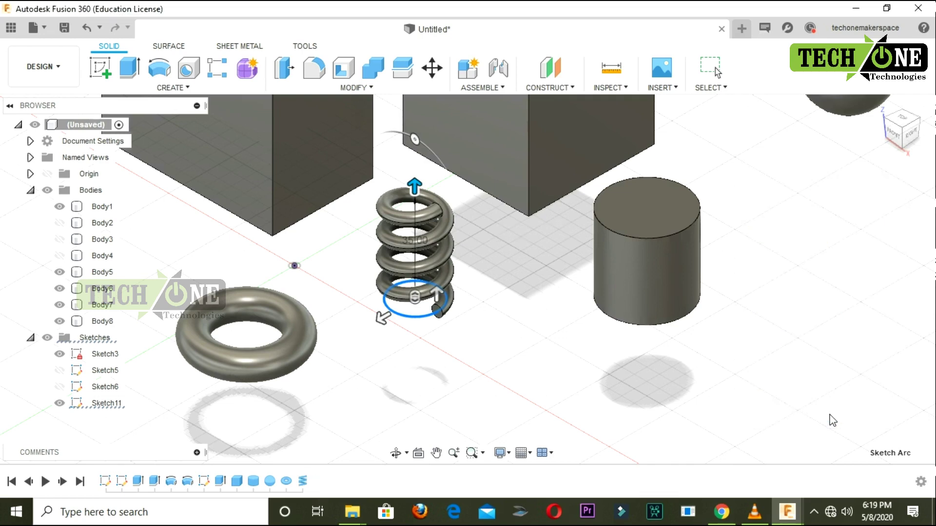